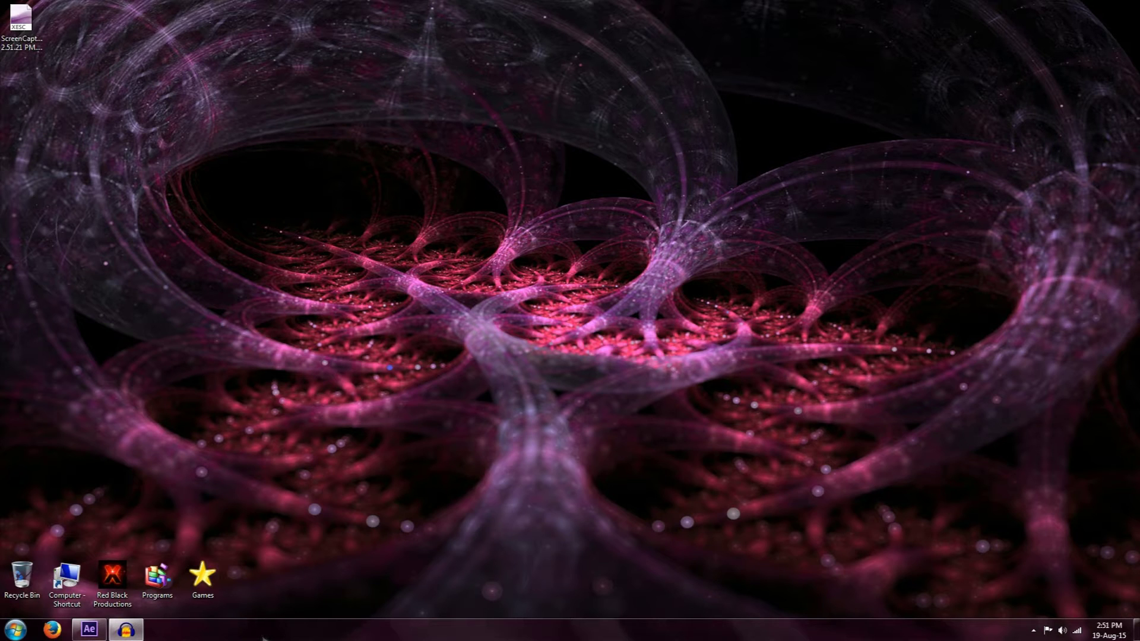
Bring After Effects back up and inspect the starfield and sun flare at 100% and 200% zoom
{"action": "left_click", "coordinate": [100, 632]}
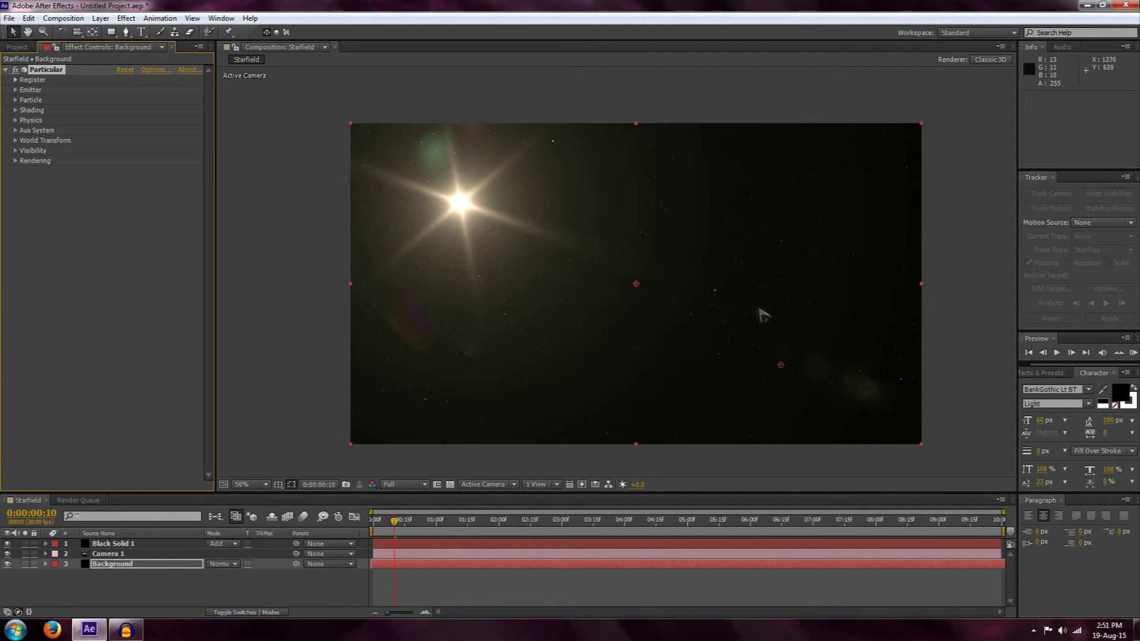
{"action": "key", "text": "period"}
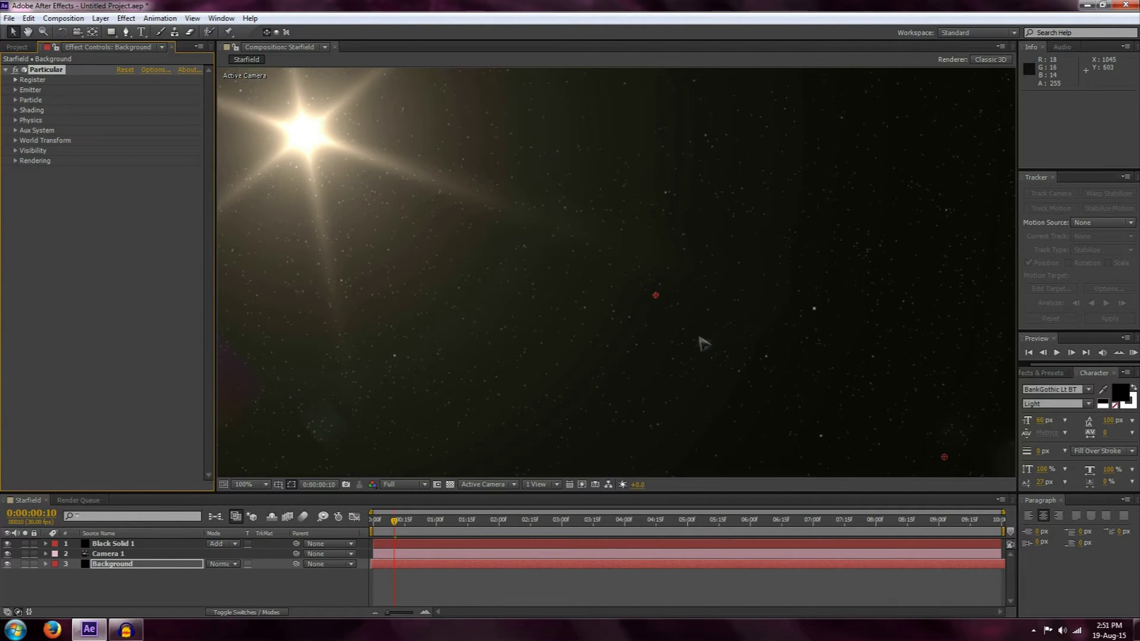
{"action": "left_click_drag", "start_coordinate": [621, 364], "coordinate": [679, 452]}
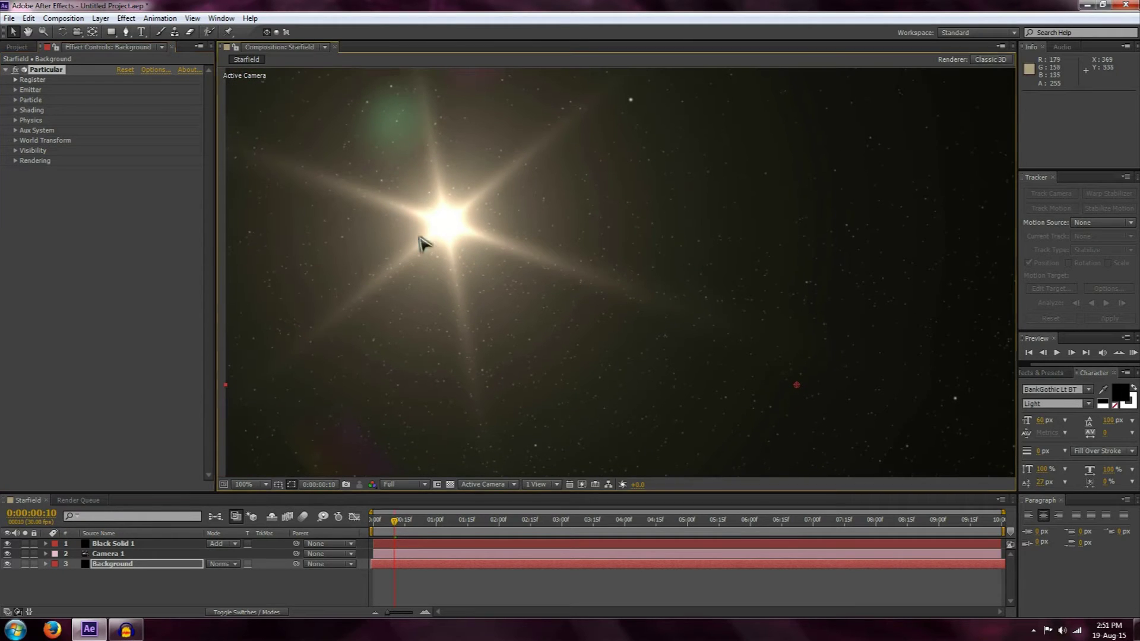
{"action": "key", "text": "comma"}
{"action": "left_click_drag", "start_coordinate": [621, 418], "coordinate": [488, 365]}
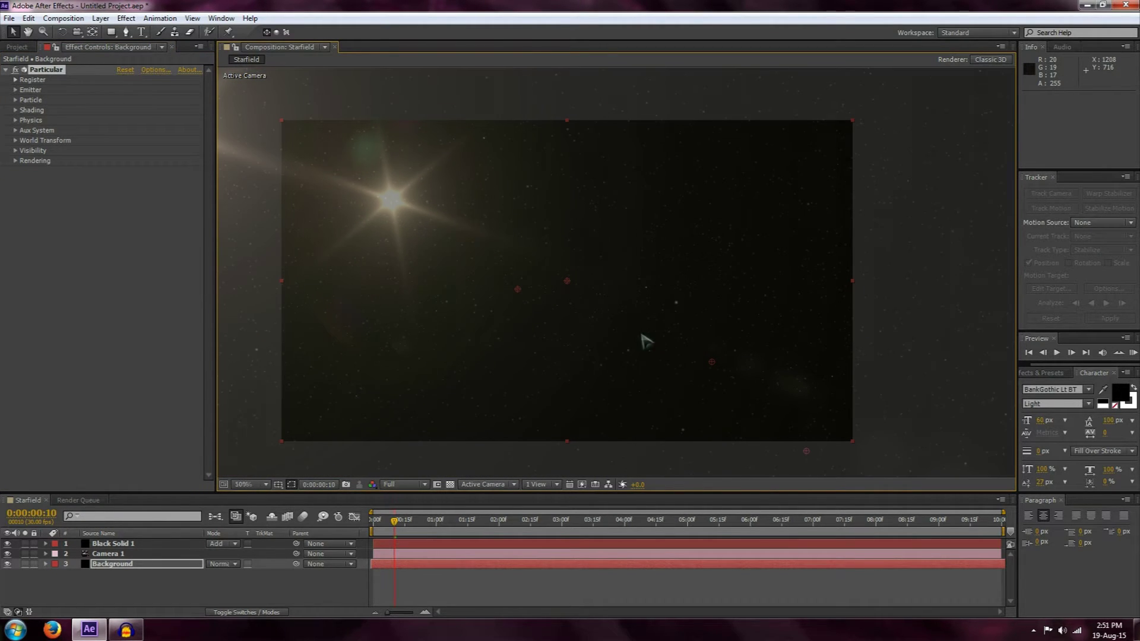
{"action": "key", "text": "period"}
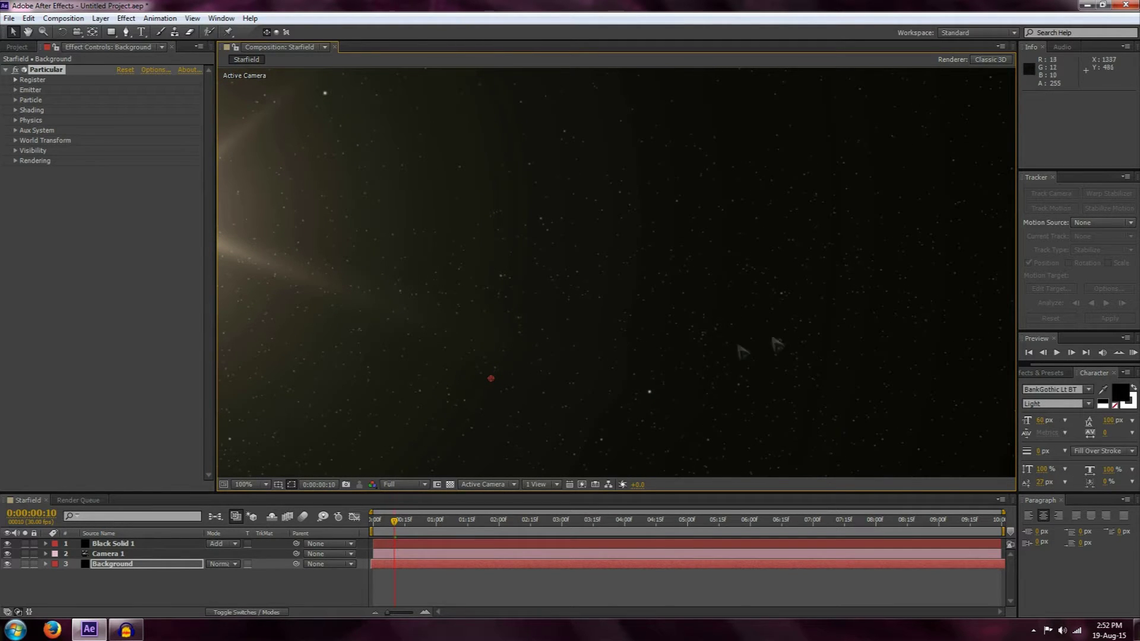
{"action": "key", "text": "period"}
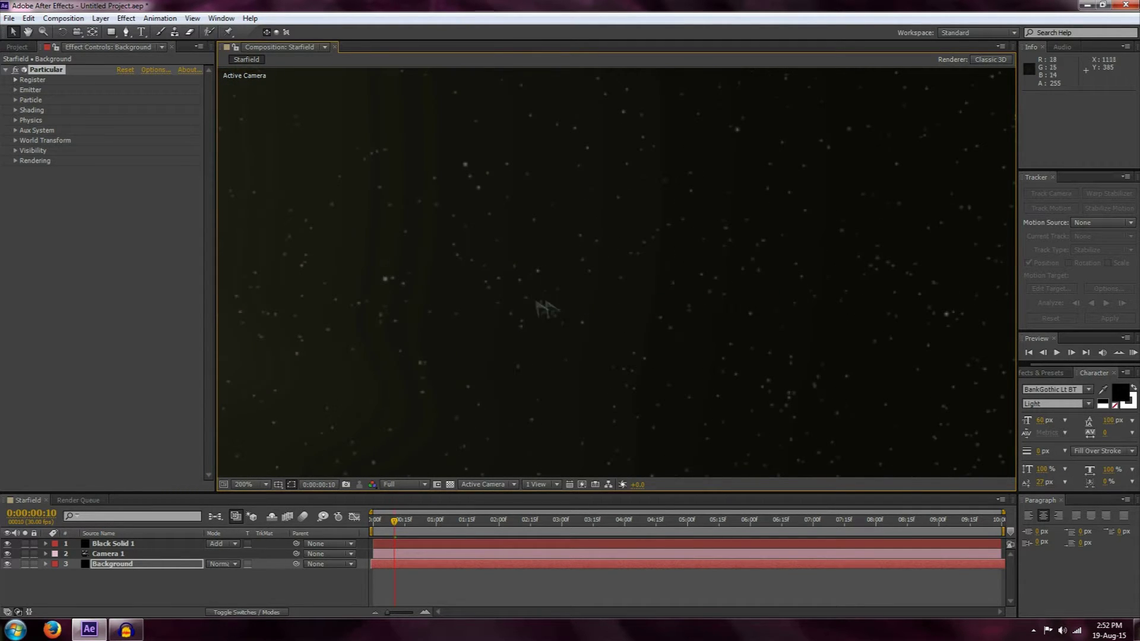
{"action": "key", "text": "comma"}
{"action": "key", "text": "comma"}
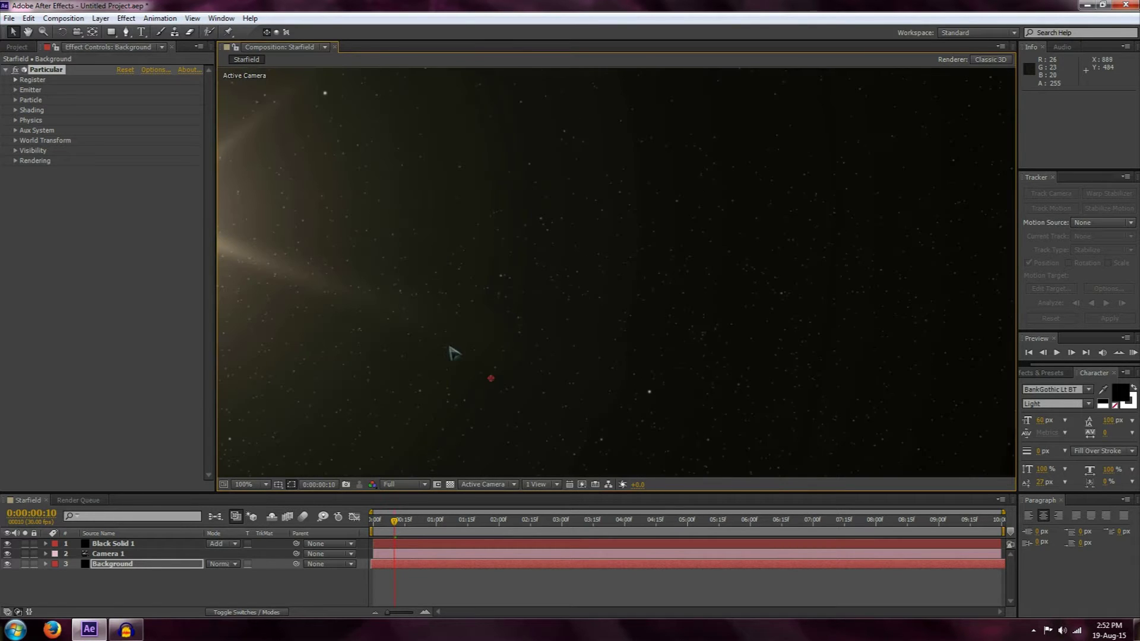
{"action": "left_click_drag", "start_coordinate": [522, 345], "coordinate": [563, 308]}
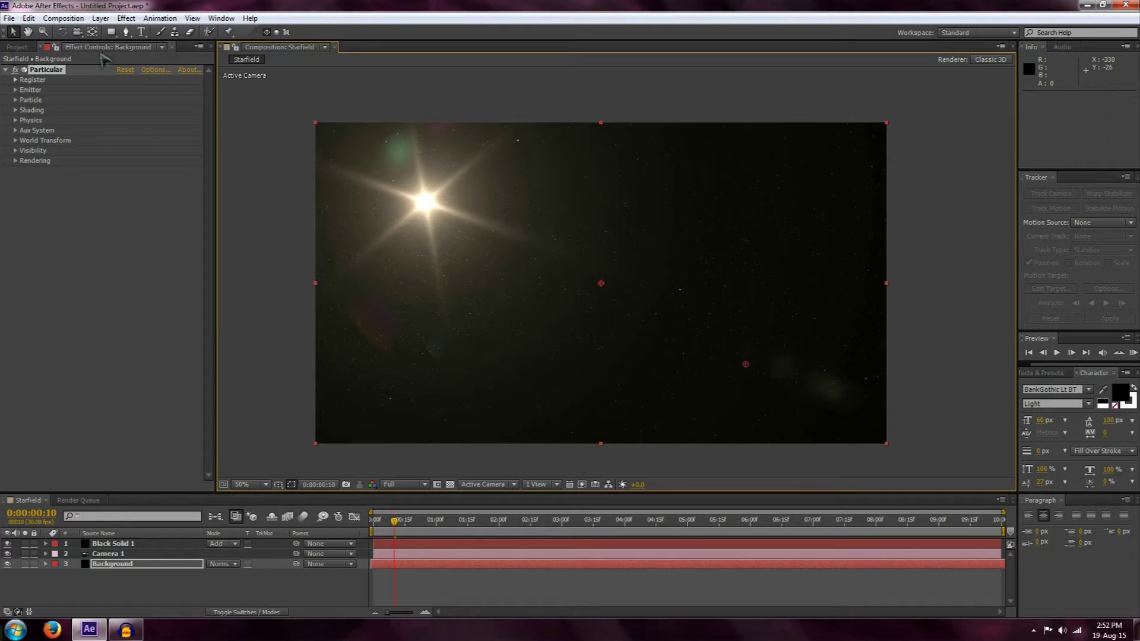
Create a new 1920×1080, 30 fps, 10-second composition named Starfield
{"action": "left_click", "coordinate": [65, 19]}
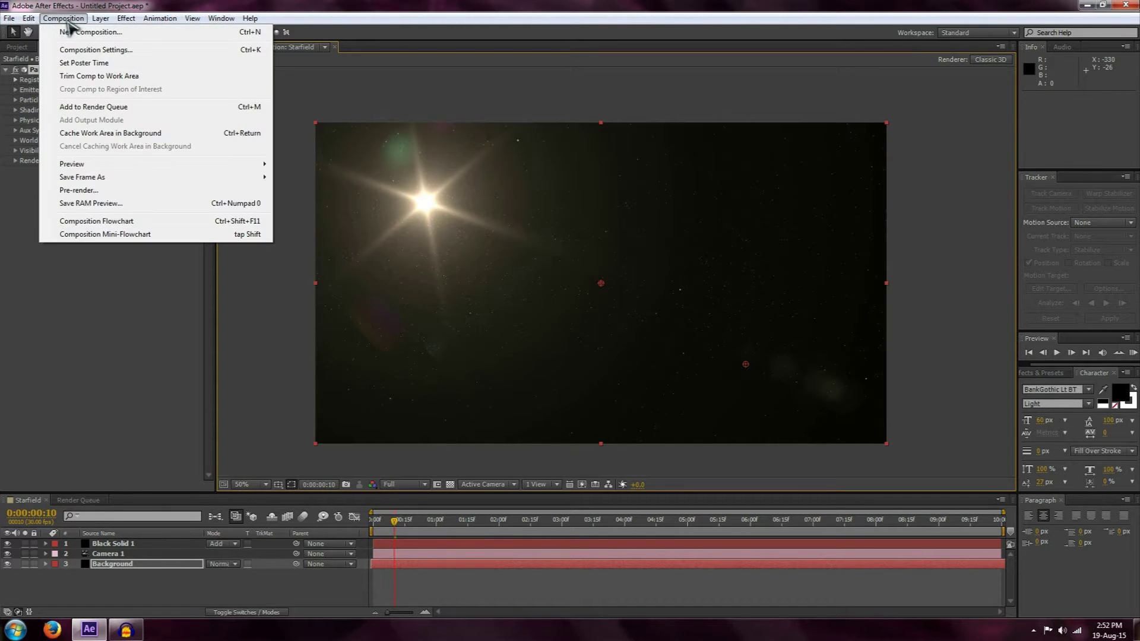
{"action": "left_click", "coordinate": [75, 36]}
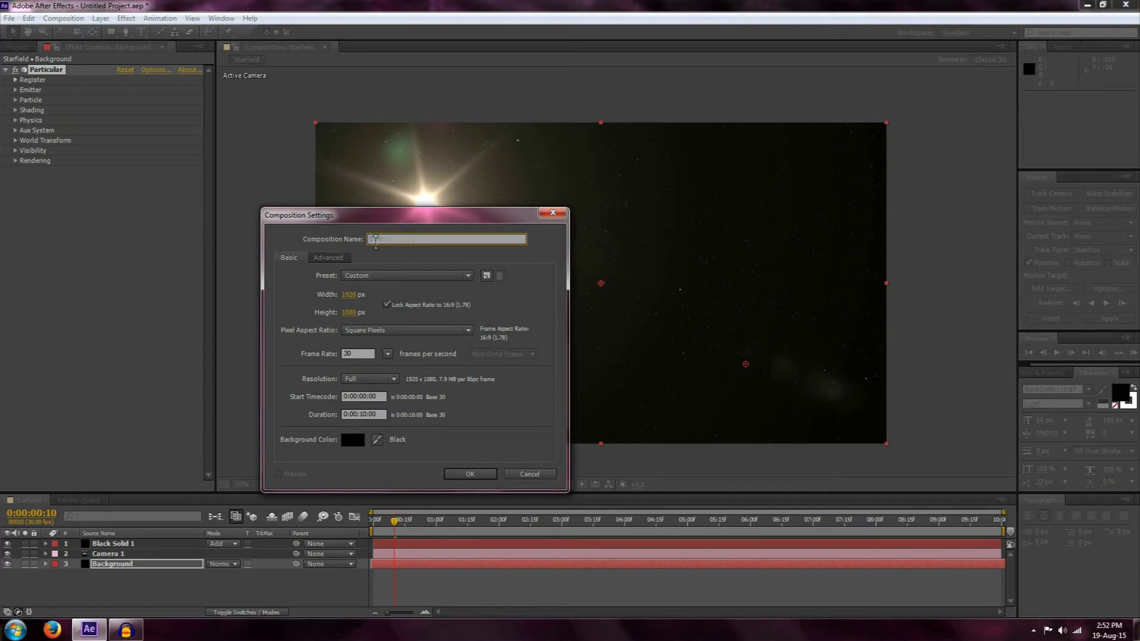
{"action": "type", "text": "Starfield"}
{"action": "left_click", "coordinate": [468, 473]}
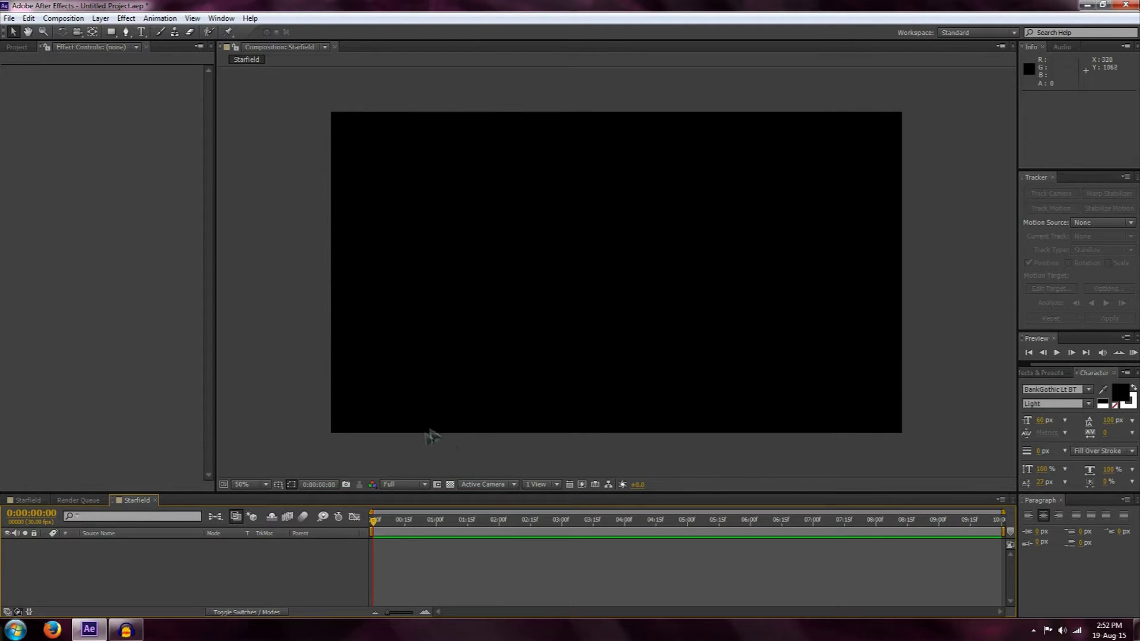
Add a black, comp-sized 1920×1080 solid named Background to the Starfield composition
{"action": "left_click", "coordinate": [101, 19]}
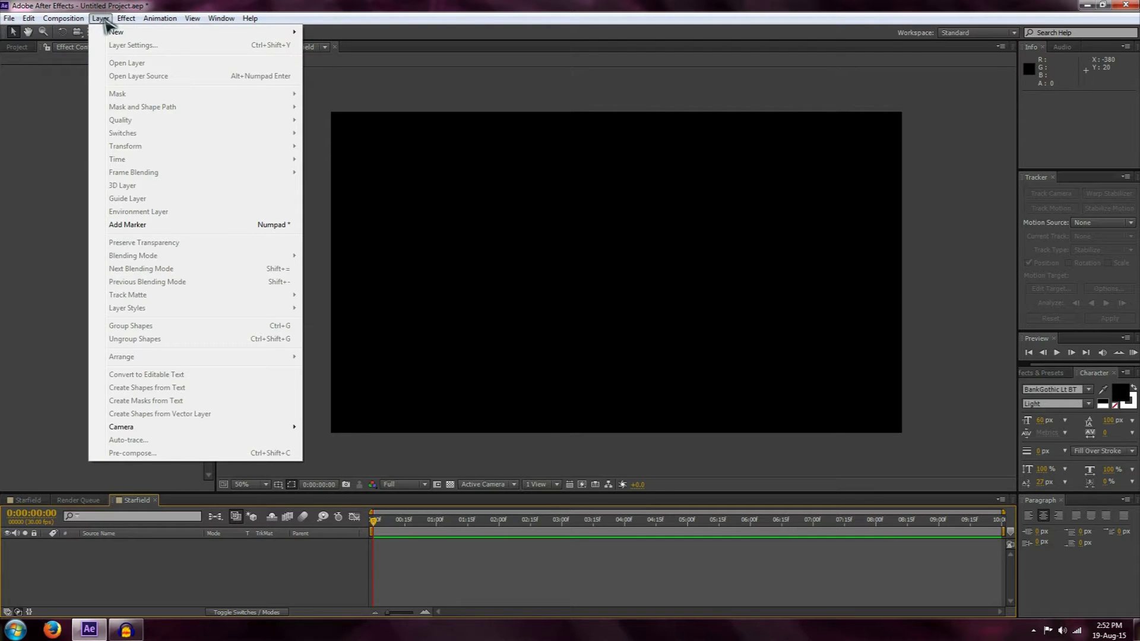
{"action": "mouse_move", "coordinate": [116, 32]}
{"action": "left_click", "coordinate": [349, 46]}
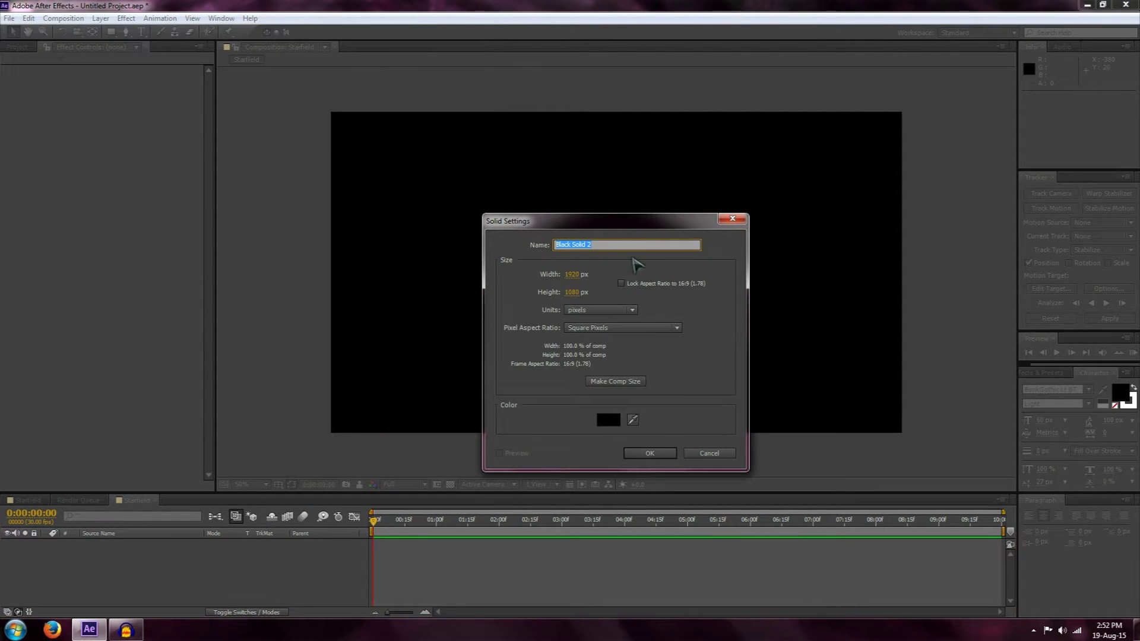
{"action": "type", "text": "Bas"}
{"action": "left_click", "coordinate": [649, 453]}
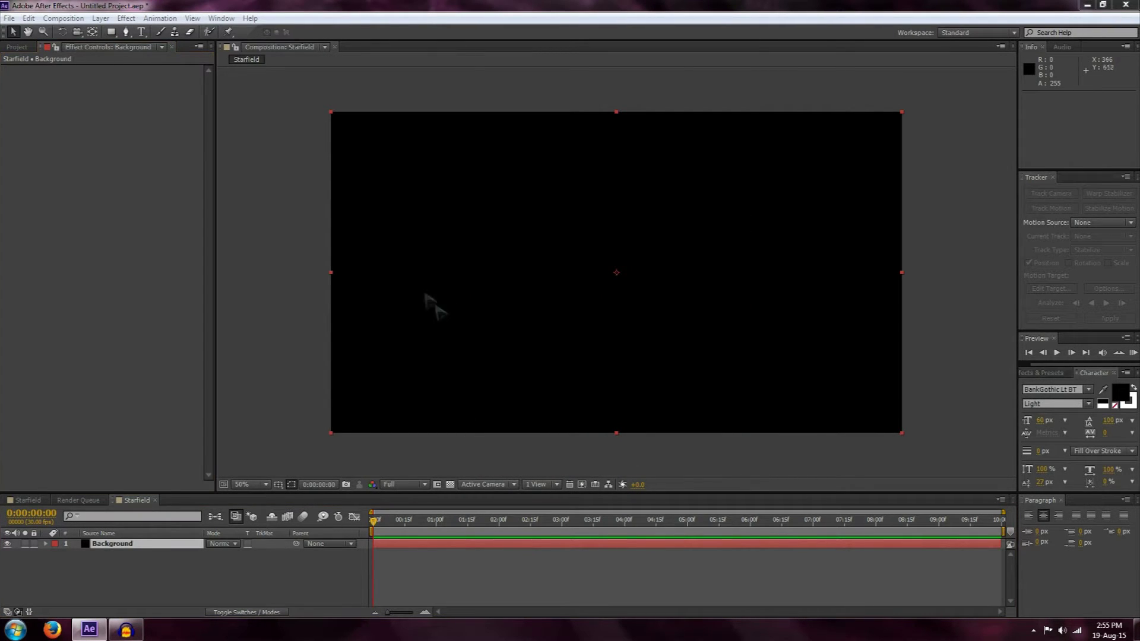
Apply Trapcode Particular to the Background layer
{"action": "left_click", "coordinate": [126, 17]}
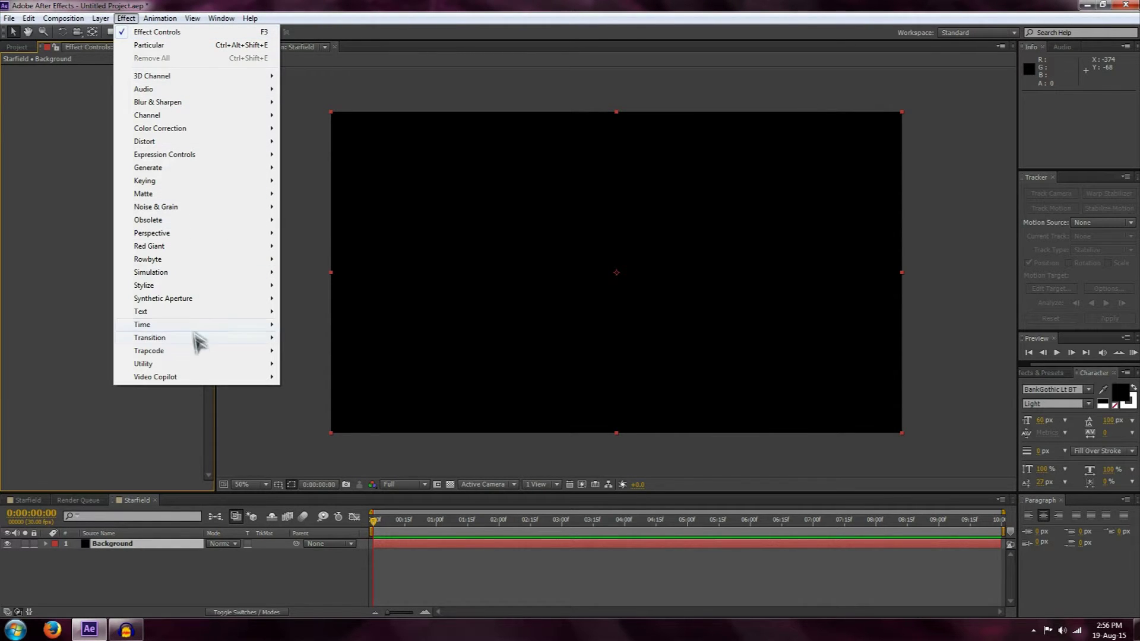
{"action": "mouse_move", "coordinate": [229, 351]}
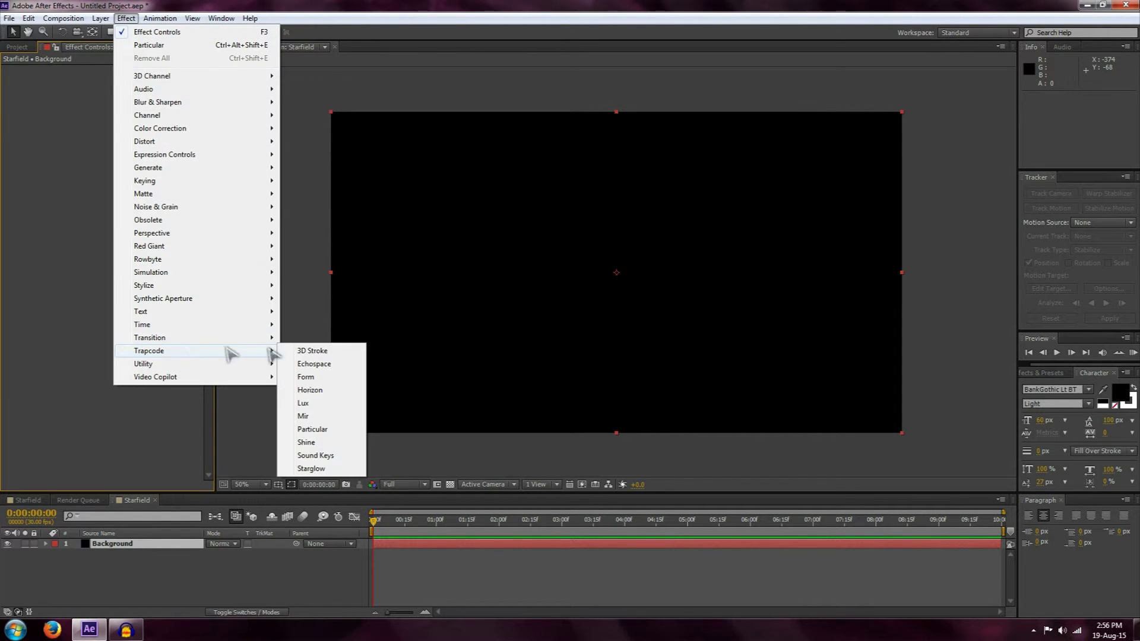
{"action": "left_click", "coordinate": [323, 432]}
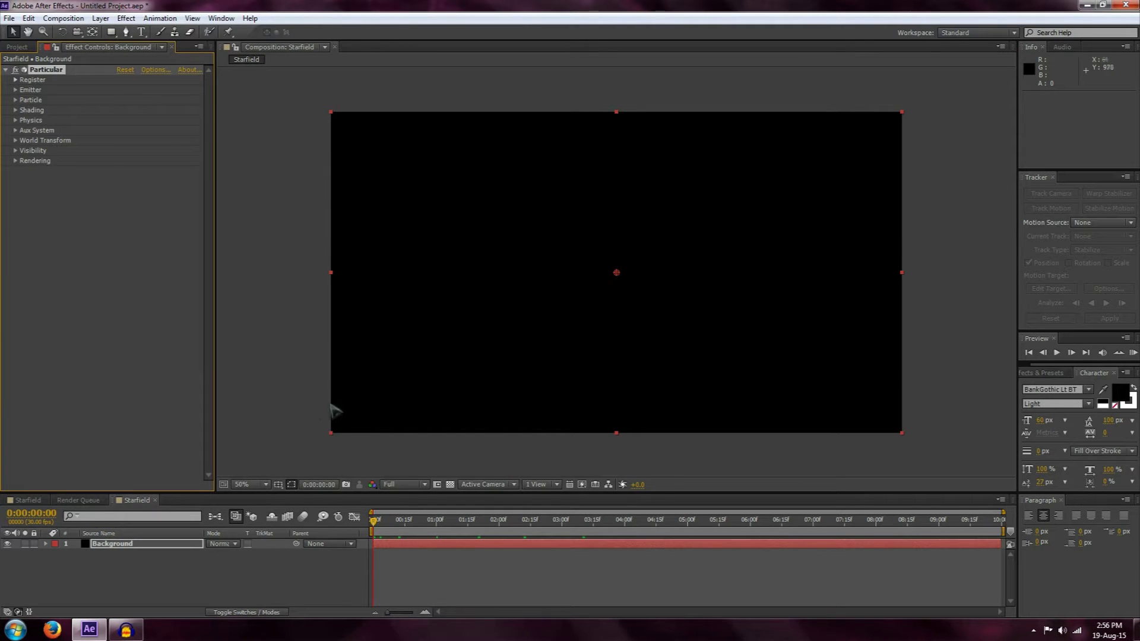
Scrub from frame 5 to 0:00:05:03 to watch the particle cloud grow, then return to frame 0
{"action": "left_click", "coordinate": [383, 521]}
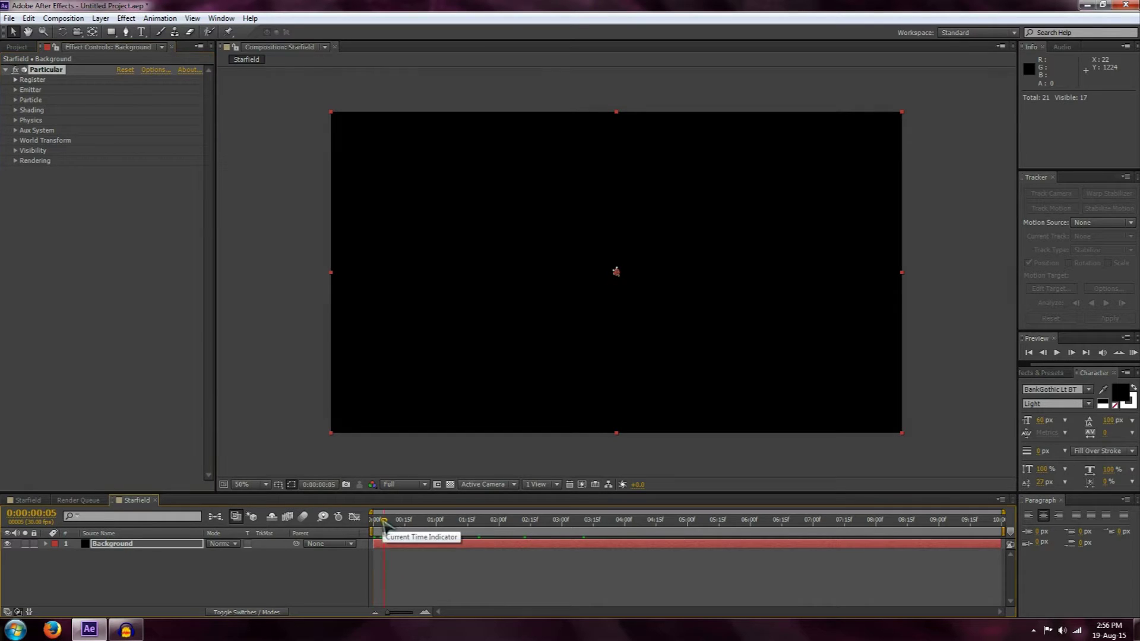
{"action": "left_click", "coordinate": [414, 521]}
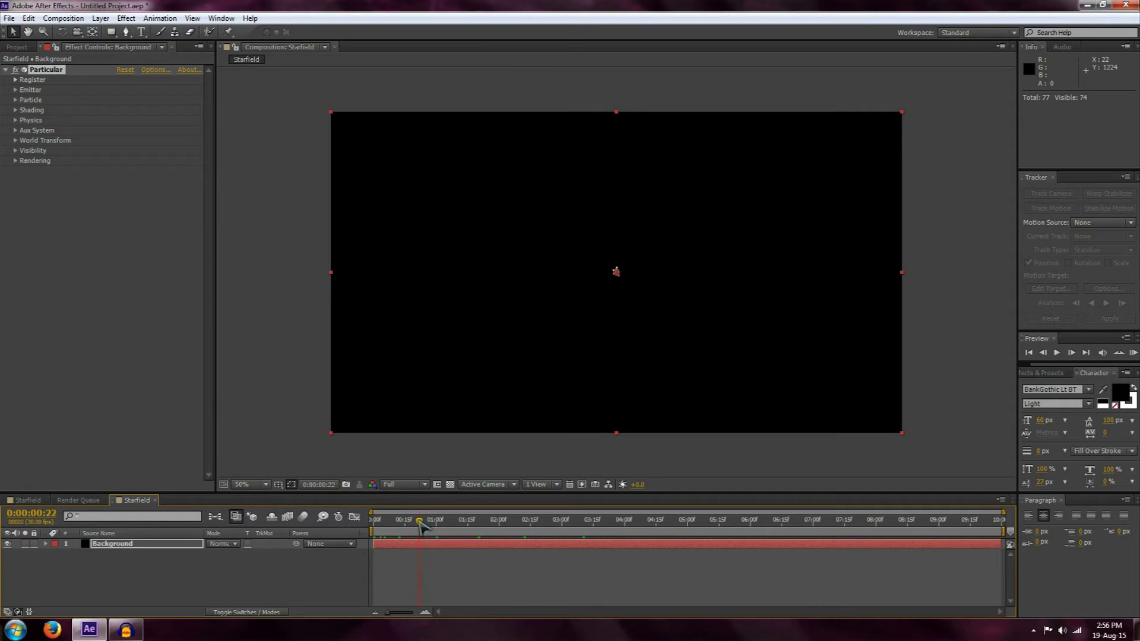
{"action": "left_click", "coordinate": [462, 520]}
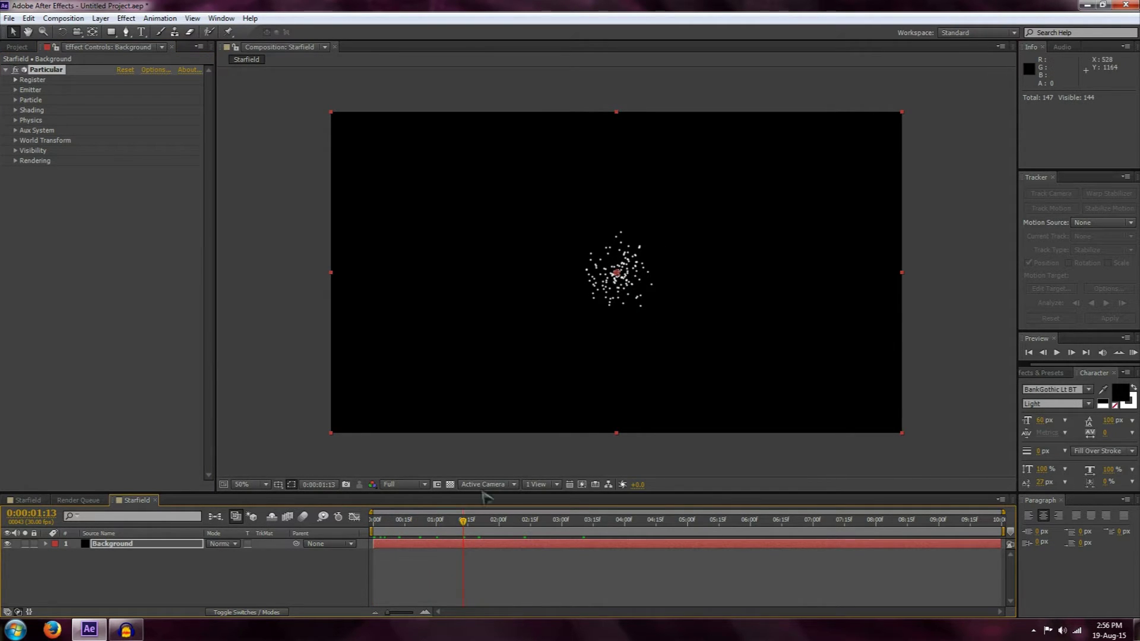
{"action": "left_click", "coordinate": [520, 521]}
{"action": "left_click", "coordinate": [570, 521]}
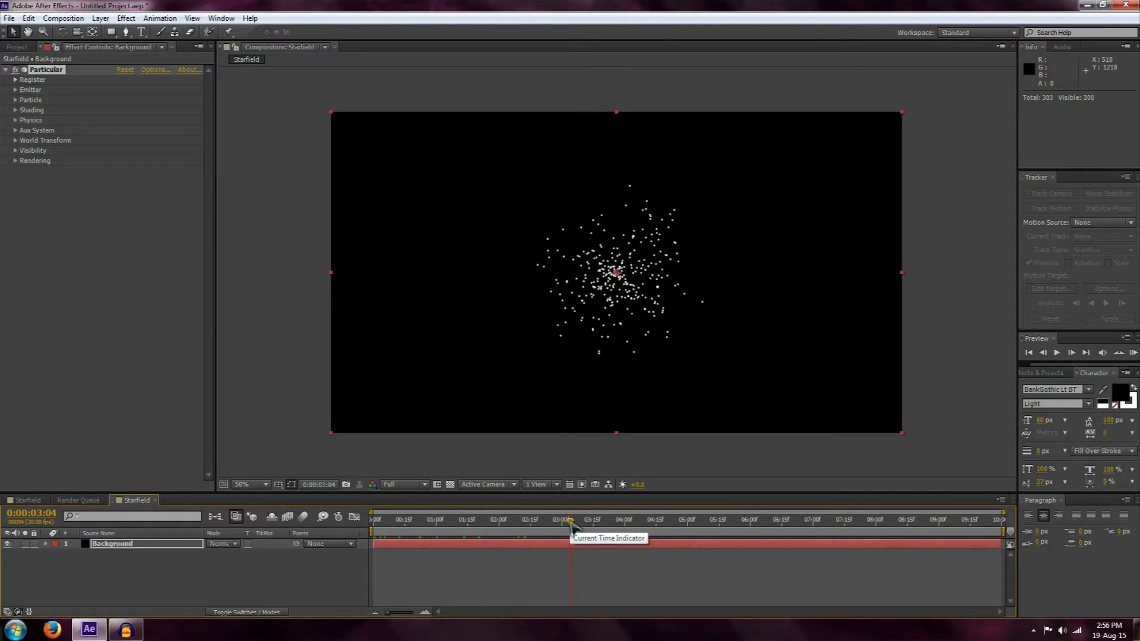
{"action": "left_click", "coordinate": [646, 521]}
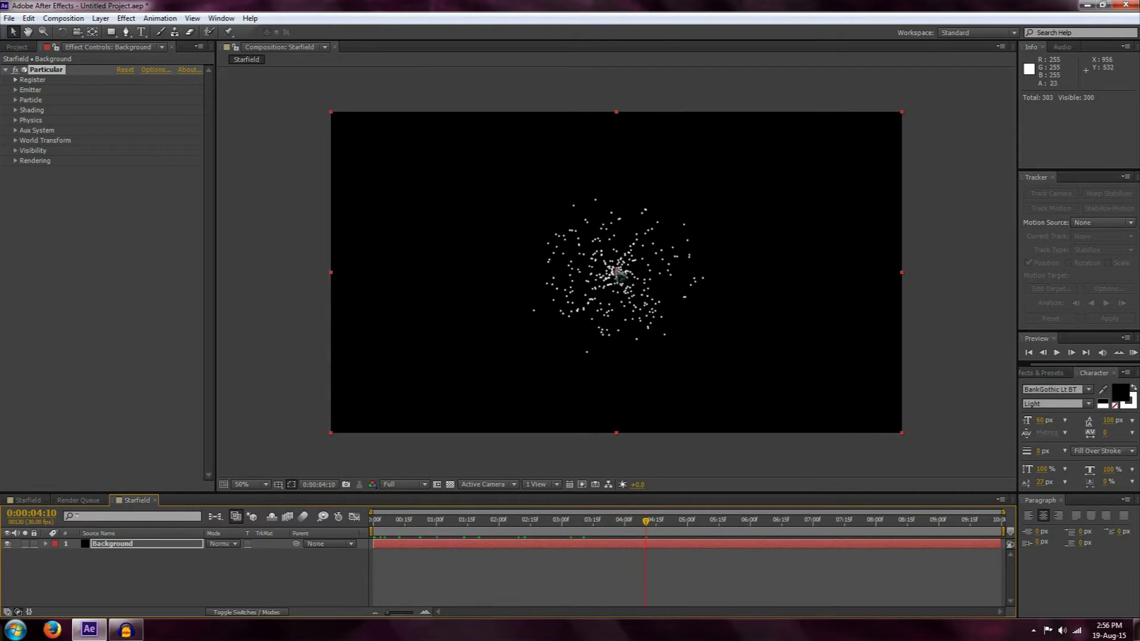
{"action": "left_click", "coordinate": [694, 522]}
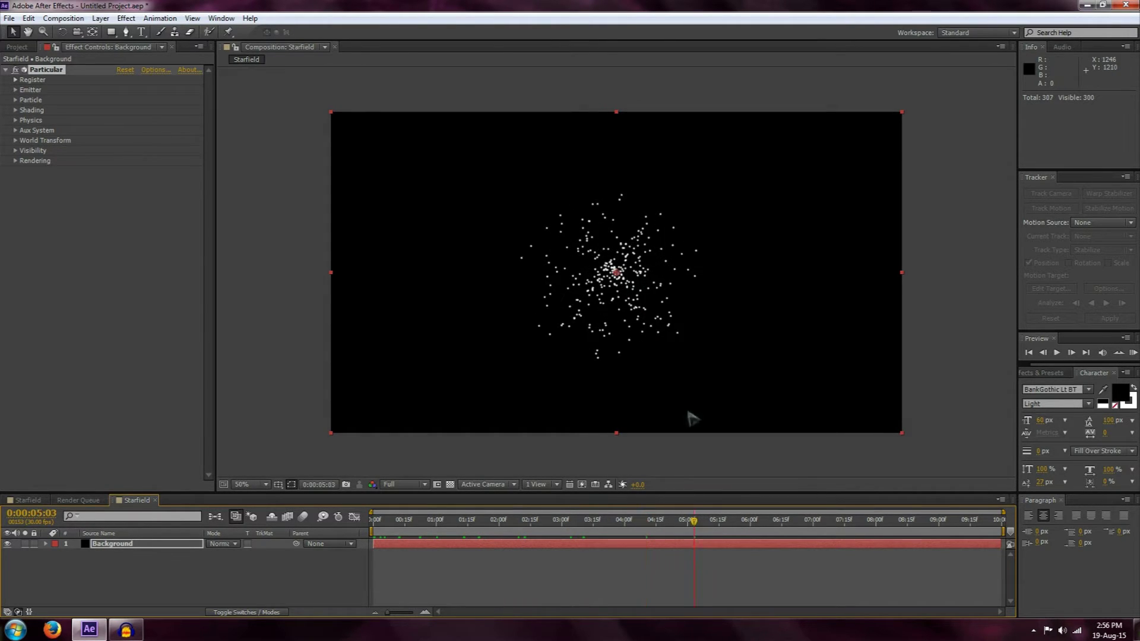
{"action": "left_click", "coordinate": [374, 521]}
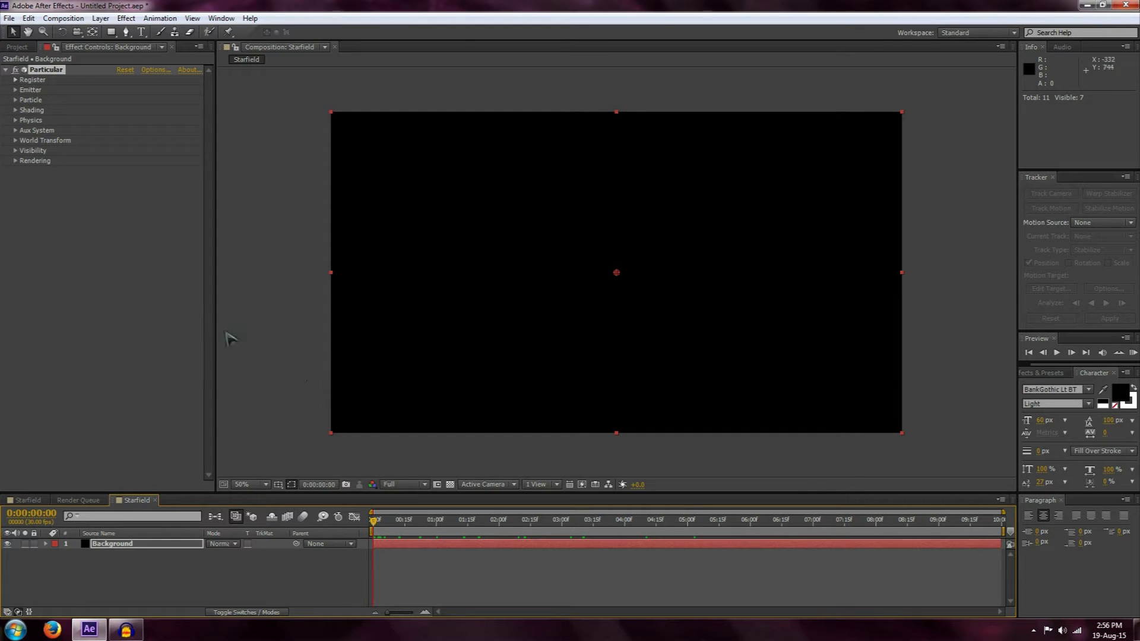
Under Emitter > Emission Extras, raise Particular's Pre Run to 100
{"action": "left_click", "coordinate": [16, 89]}
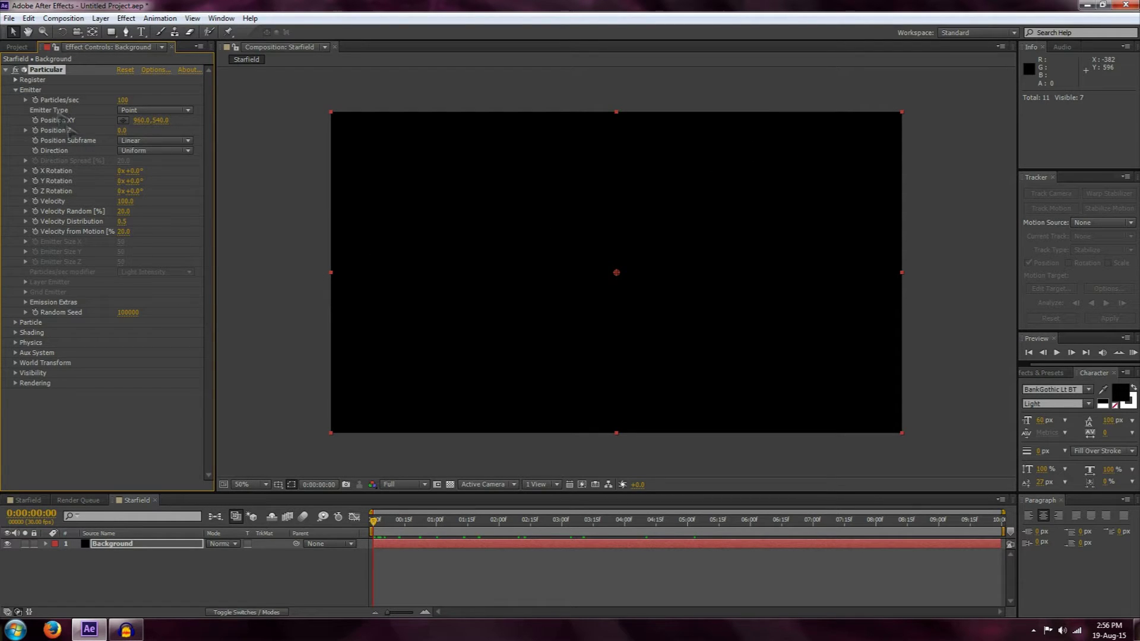
{"action": "left_click", "coordinate": [25, 302]}
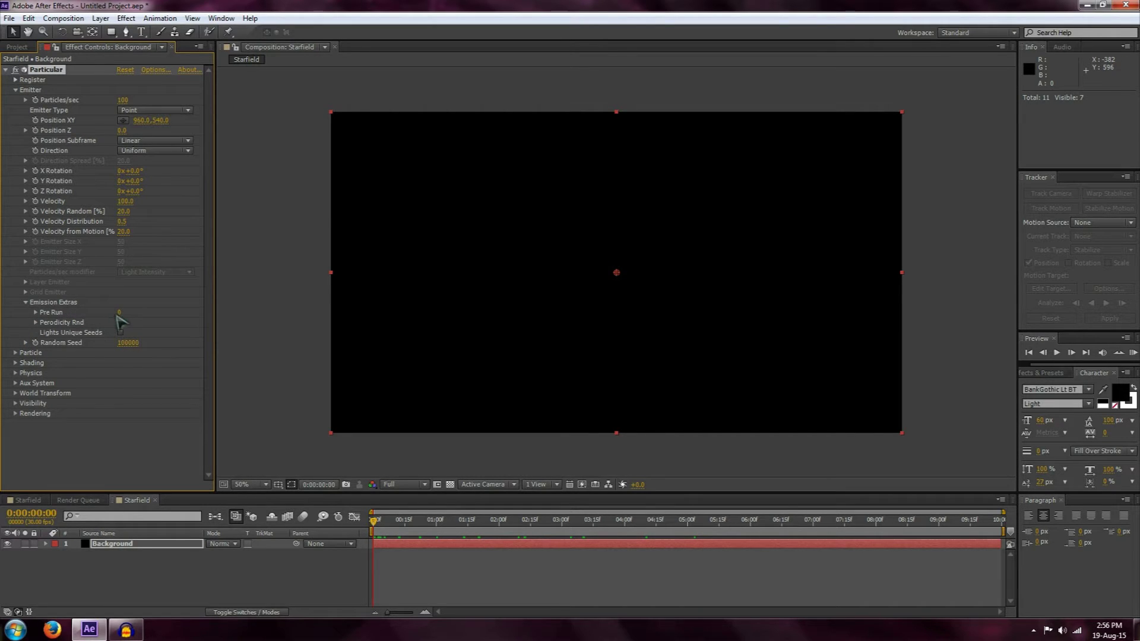
{"action": "left_click_drag", "start_coordinate": [136, 311], "coordinate": [185, 309]}
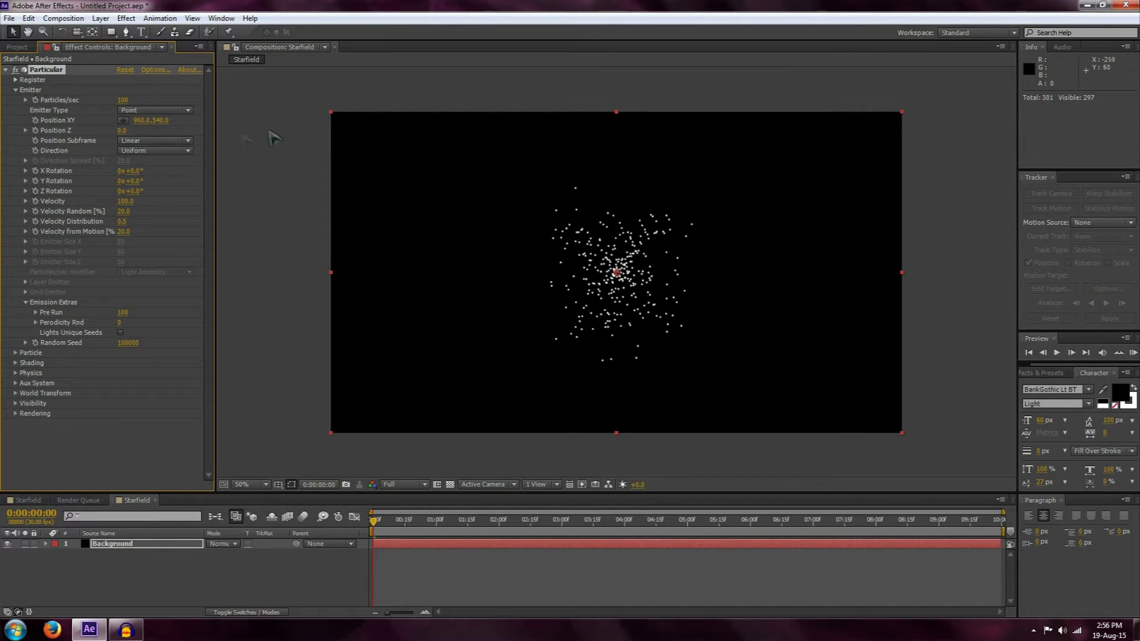
Set the emitter's Particles/sec to 40000
{"action": "left_click", "coordinate": [124, 101]}
{"action": "type", "text": "40000"}
{"action": "key", "text": "Return"}
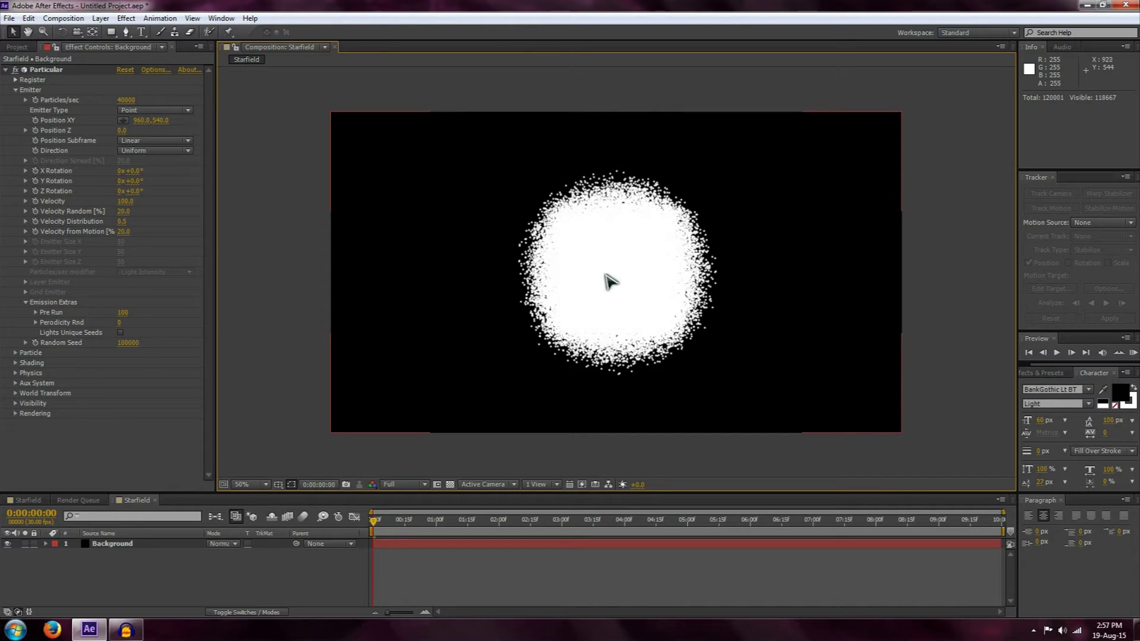
{"action": "left_click", "coordinate": [185, 110]}
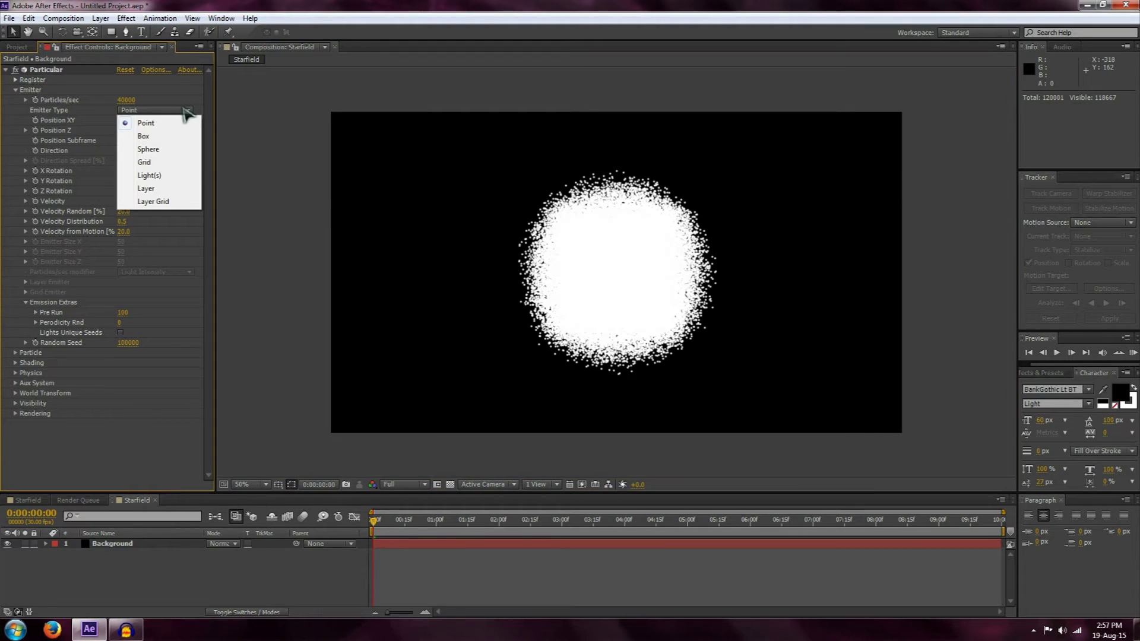
Make the emitter a Box and raise Velocity to 7880
{"action": "left_click", "coordinate": [144, 137]}
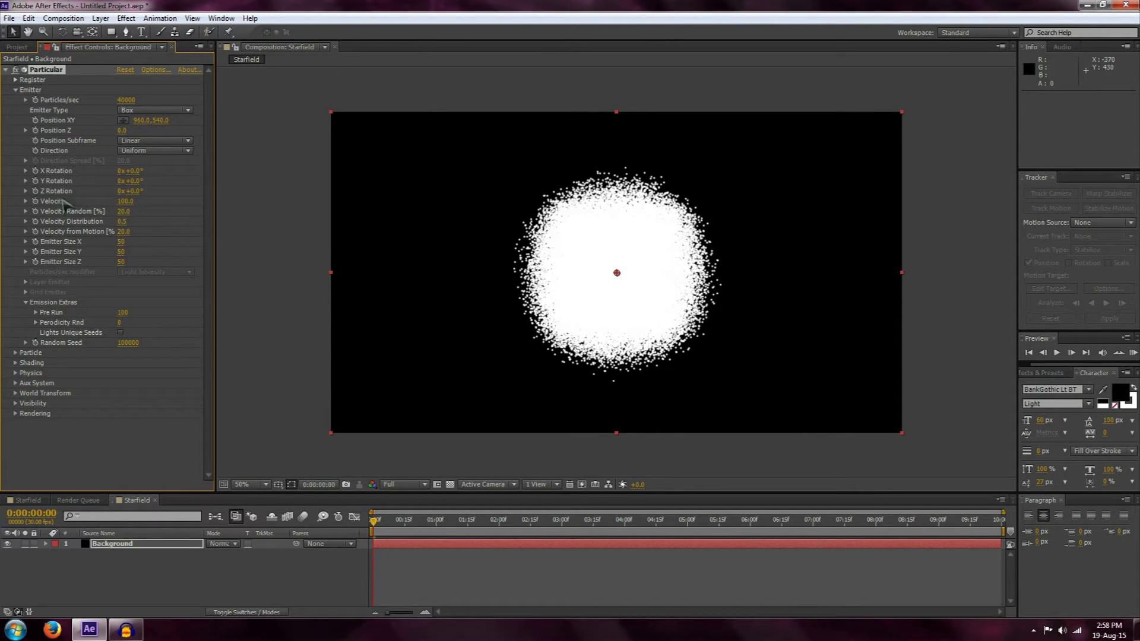
{"action": "left_click_drag", "start_coordinate": [138, 200], "coordinate": [167, 198]}
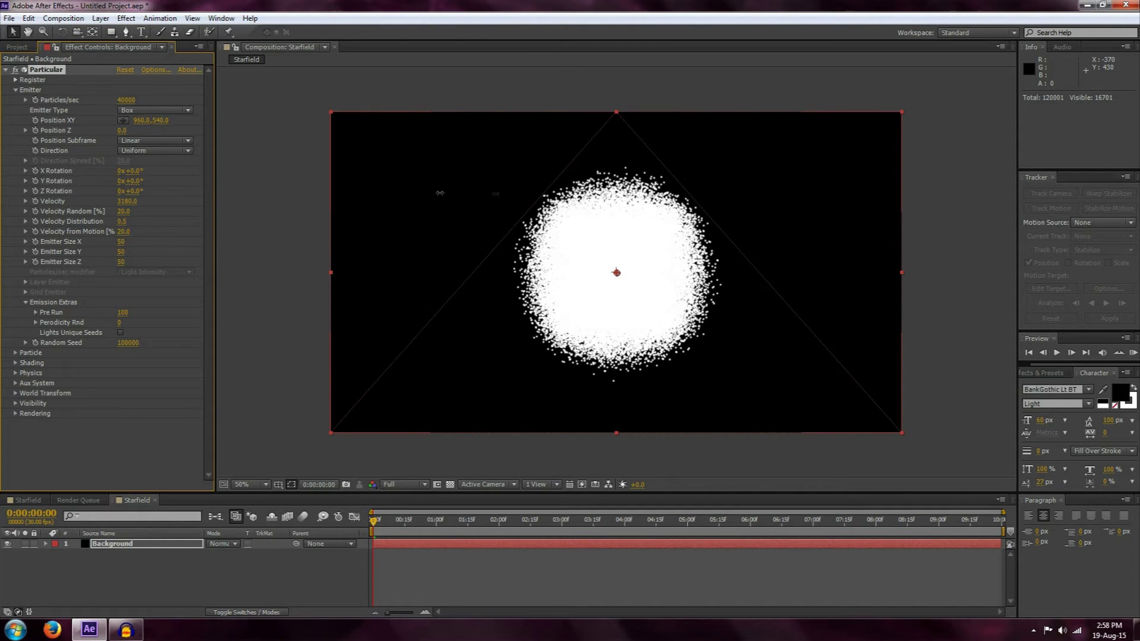
{"action": "mouse_move", "coordinate": [440, 193]}
{"action": "left_mouse_down"}
{"action": "mouse_move", "coordinate": [535, 193]}
{"action": "mouse_move", "coordinate": [508, 193]}
{"action": "left_mouse_up"}
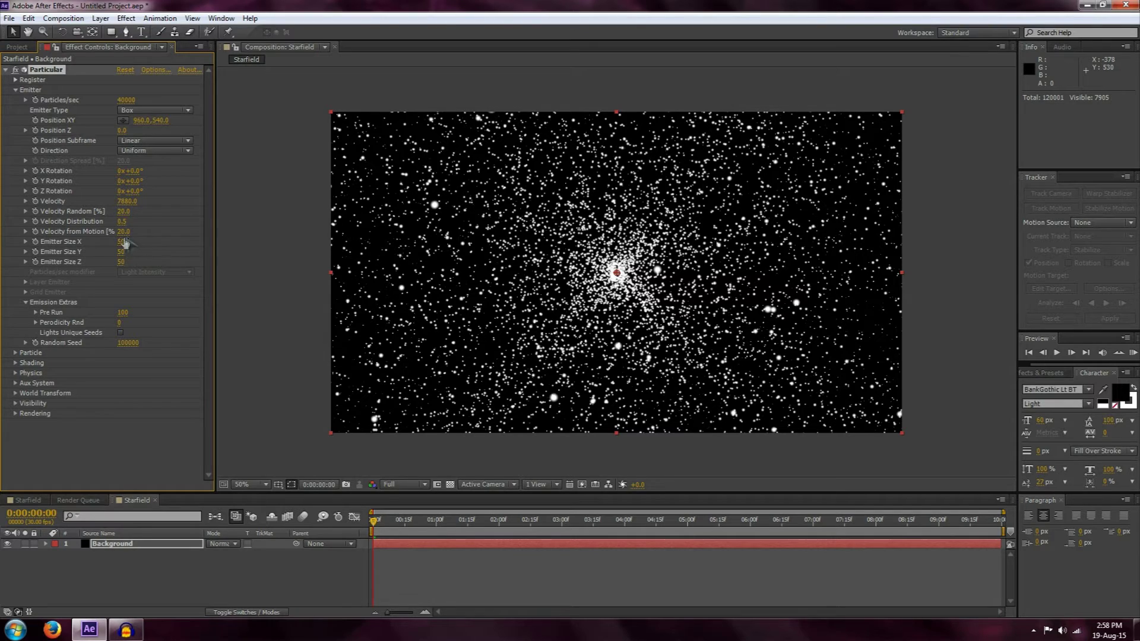
Set Emitter Size X, Y and Z each to 750
{"action": "left_click", "coordinate": [125, 242]}
{"action": "left_click", "coordinate": [122, 252]}
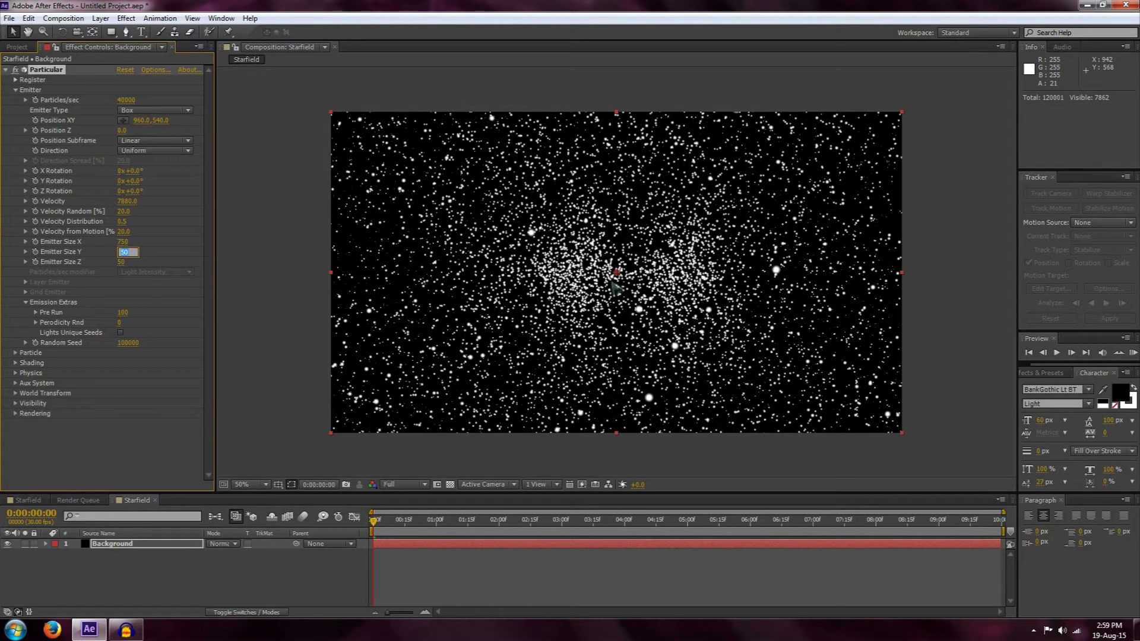
{"action": "type", "text": "750"}
{"action": "left_click", "coordinate": [121, 262]}
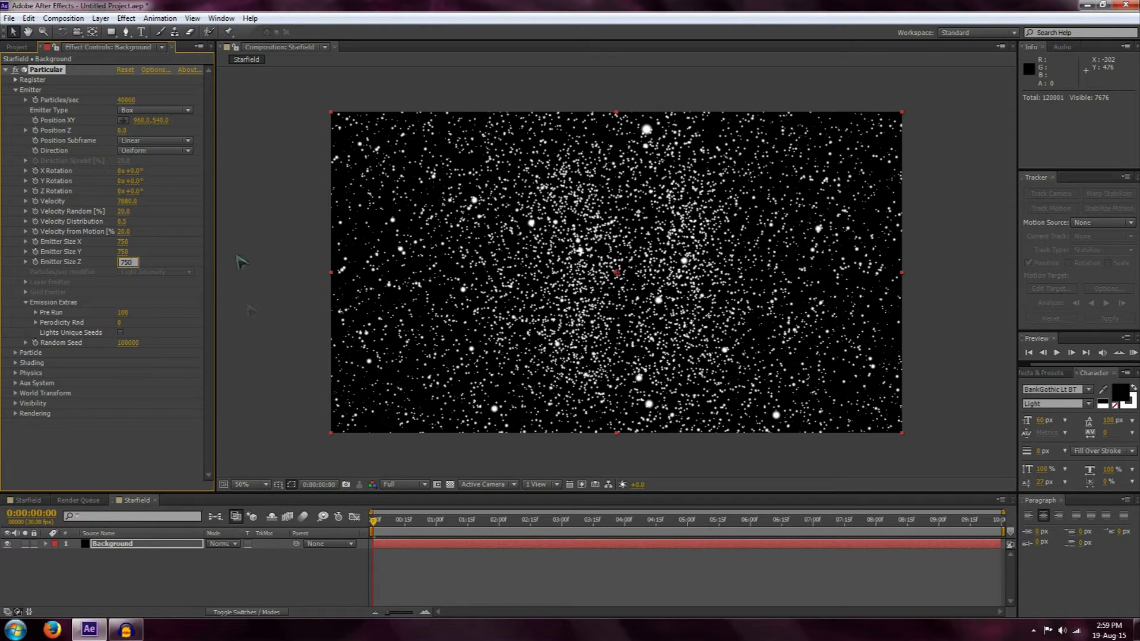
{"action": "type", "text": "750"}
{"action": "left_click", "coordinate": [265, 315]}
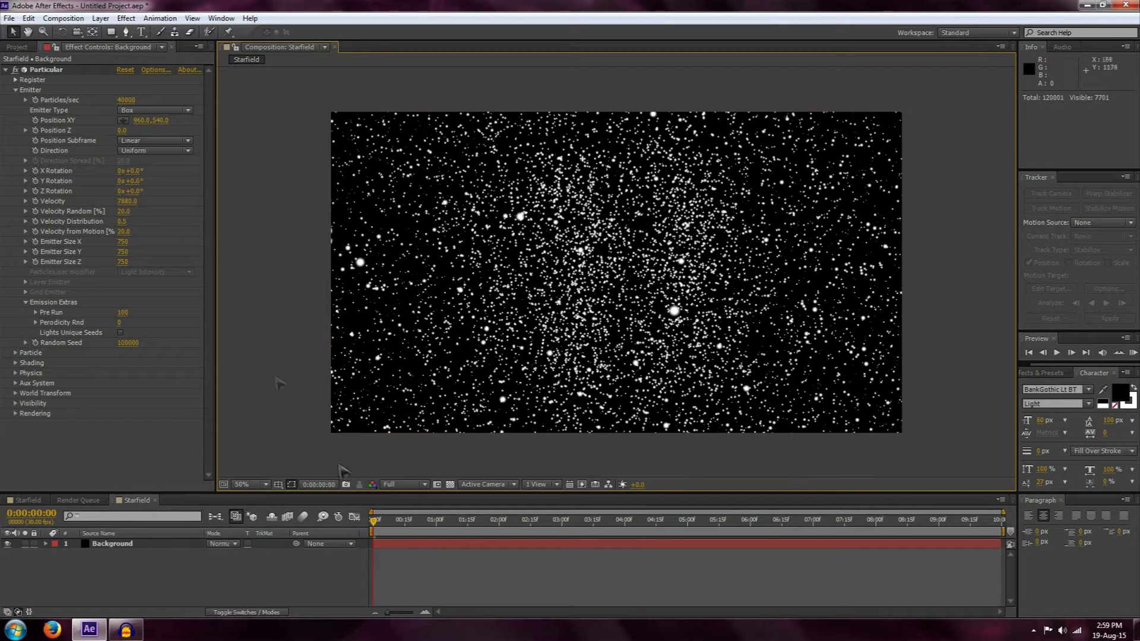
{"action": "left_click", "coordinate": [15, 353]}
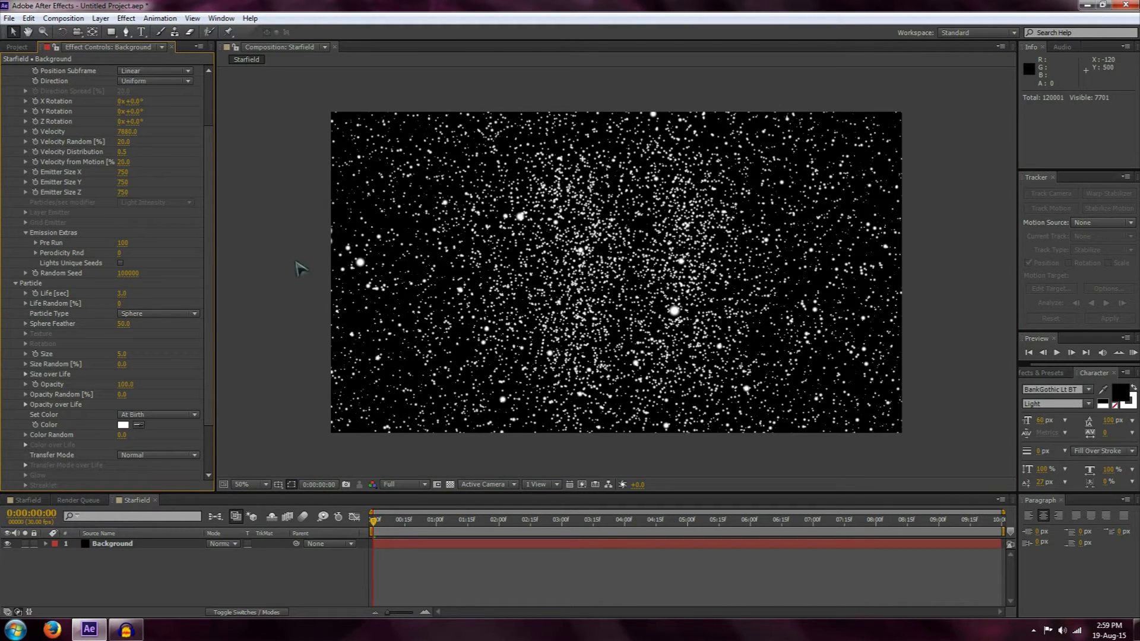
Set the Particle group's Size to 0.6 for tiny pinpoint stars
{"action": "left_click", "coordinate": [123, 354]}
{"action": "key", "text": "Return"}
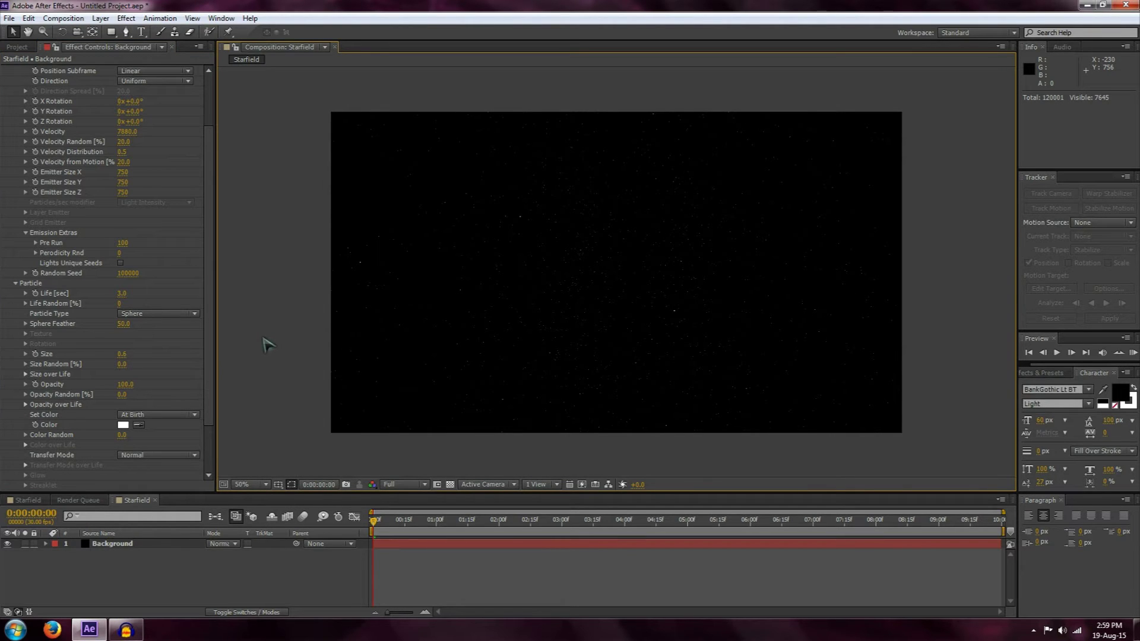
{"action": "scroll", "coordinate": [537, 318], "scroll_direction": "up", "scroll_amount": 2}
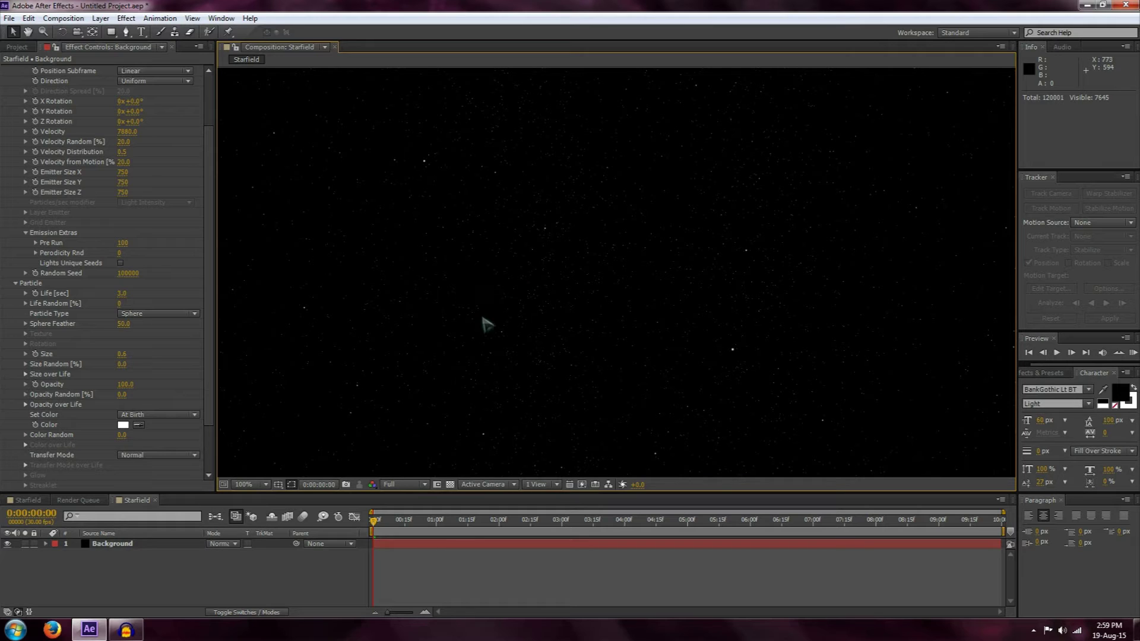
Switch Particle Type to Glow Sphere (No DOF) and zoom in to inspect the glowing stars
{"action": "left_click", "coordinate": [178, 314]}
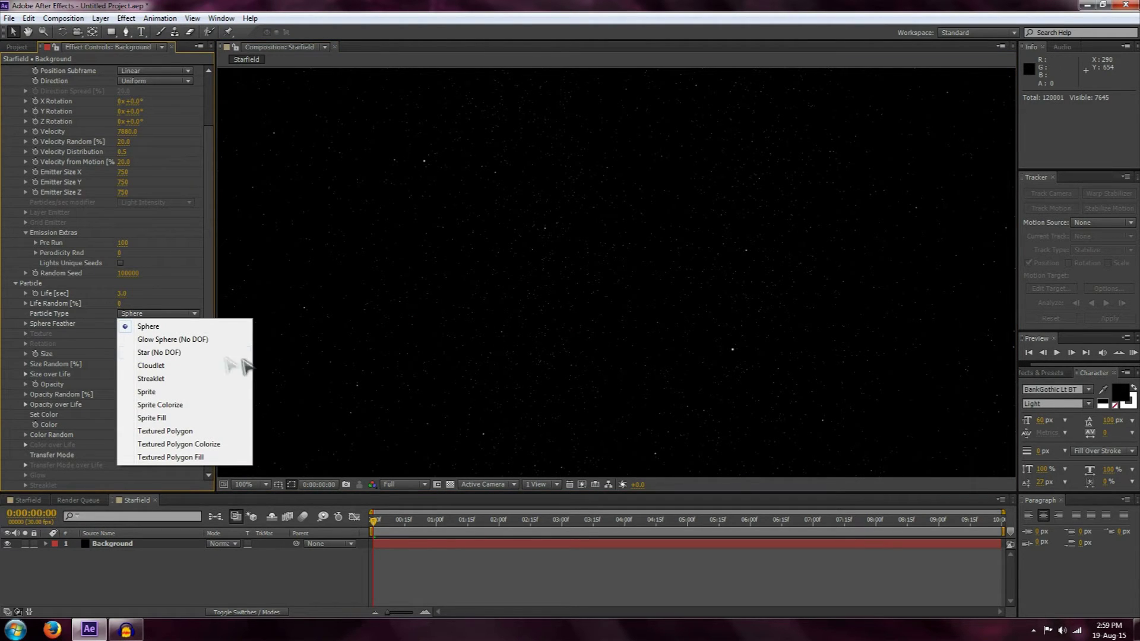
{"action": "left_click", "coordinate": [180, 343]}
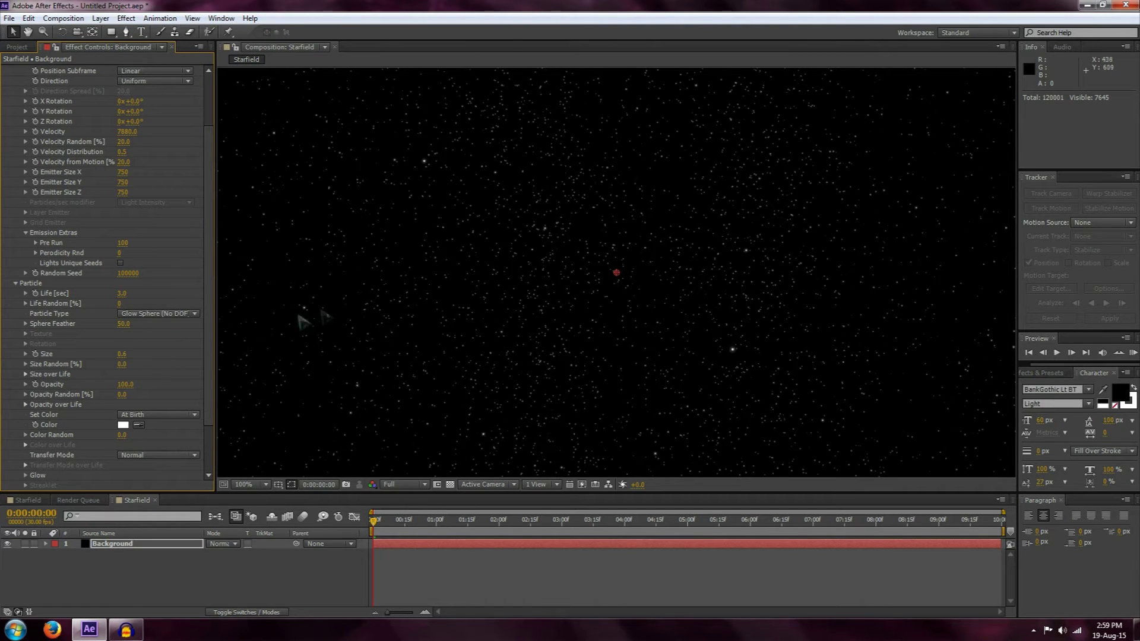
{"action": "key", "text": "period"}
{"action": "key", "text": "period"}
{"action": "key", "text": "period"}
{"action": "key", "text": "period"}
{"action": "key", "text": "period"}
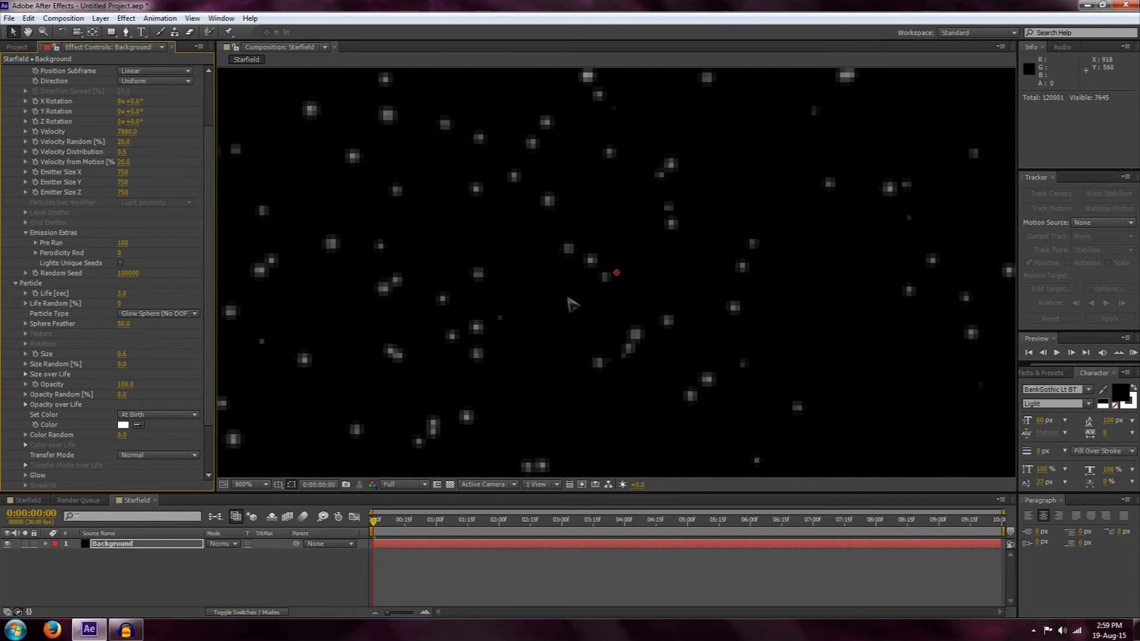
{"action": "key", "text": "comma"}
{"action": "key", "text": "comma"}
{"action": "key", "text": "comma"}
{"action": "left_click_drag", "start_coordinate": [872, 400], "coordinate": [656, 263]}
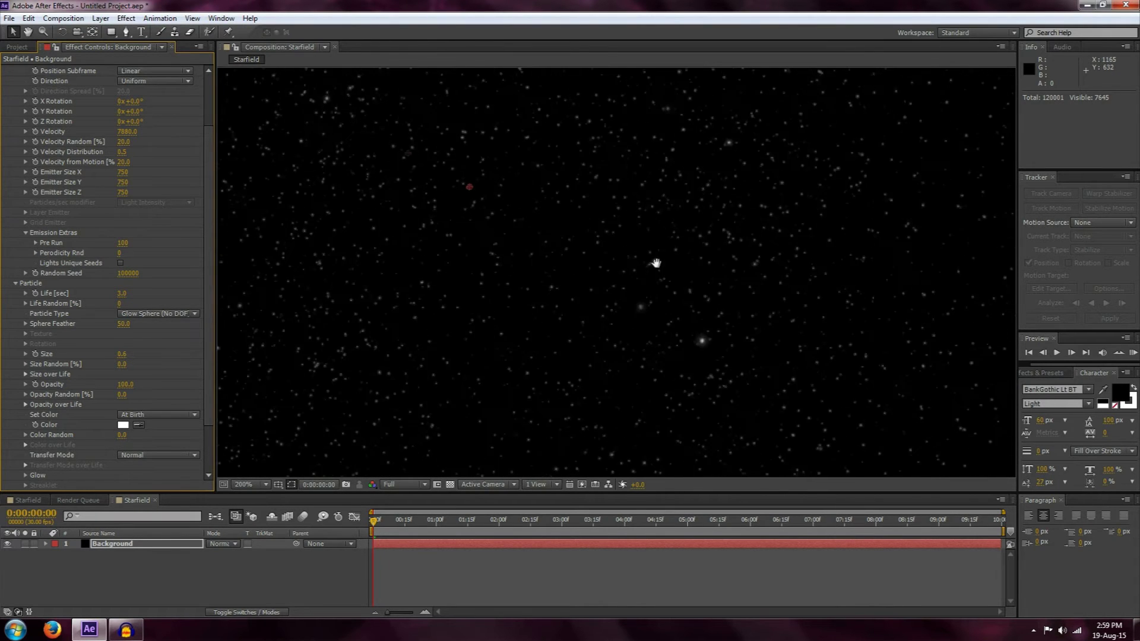
{"action": "key", "text": "comma"}
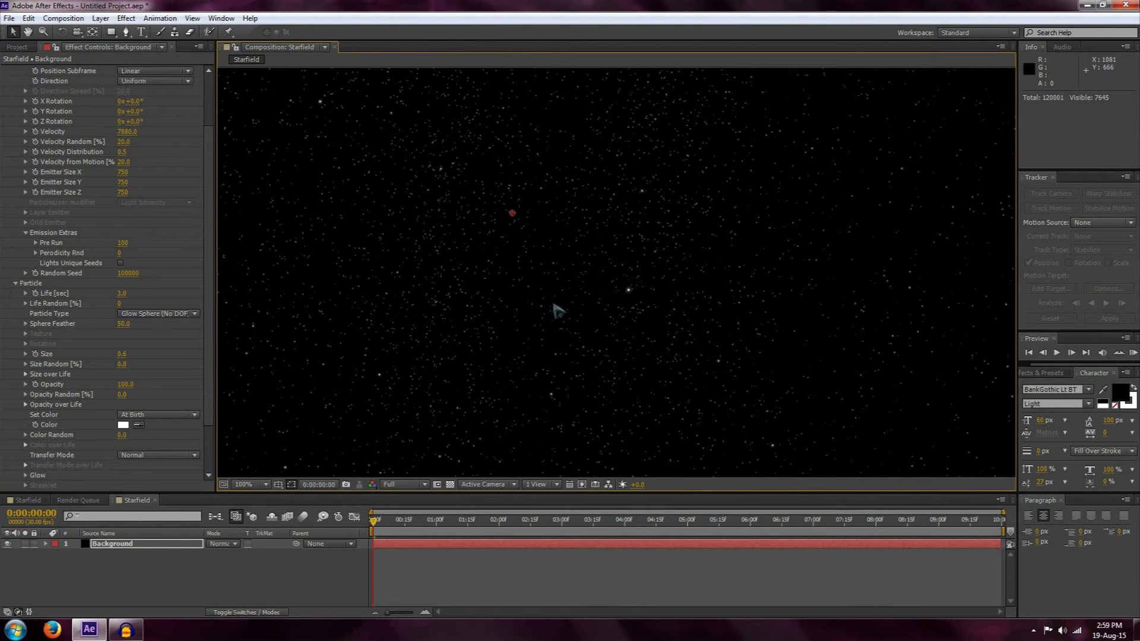
{"action": "left_click_drag", "start_coordinate": [624, 326], "coordinate": [603, 226]}
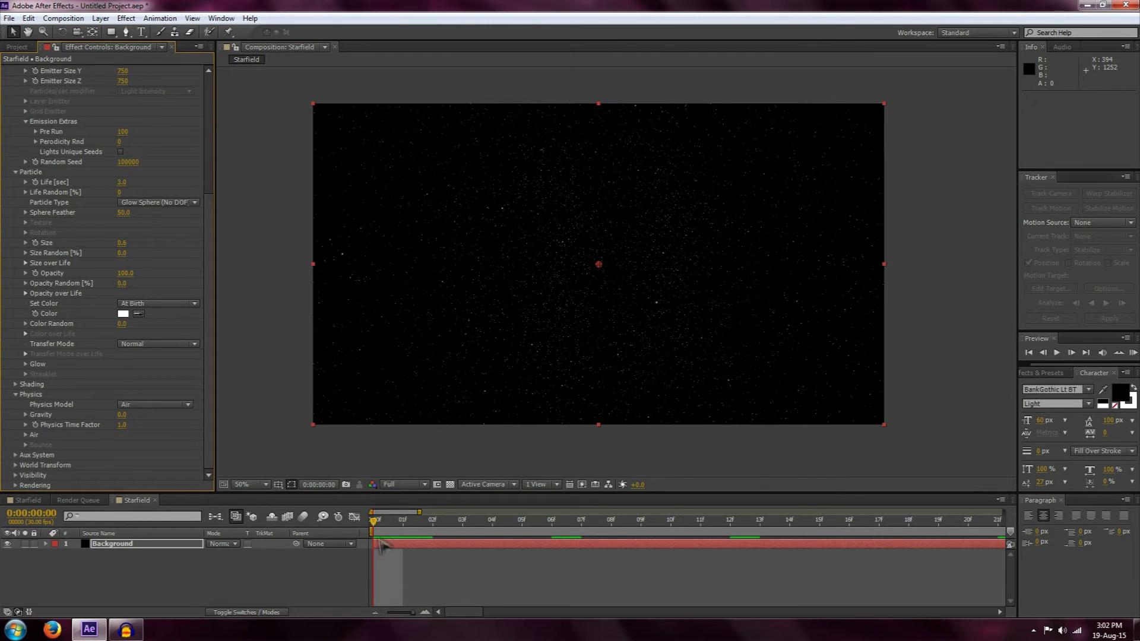
{"action": "left_click", "coordinate": [402, 527]}
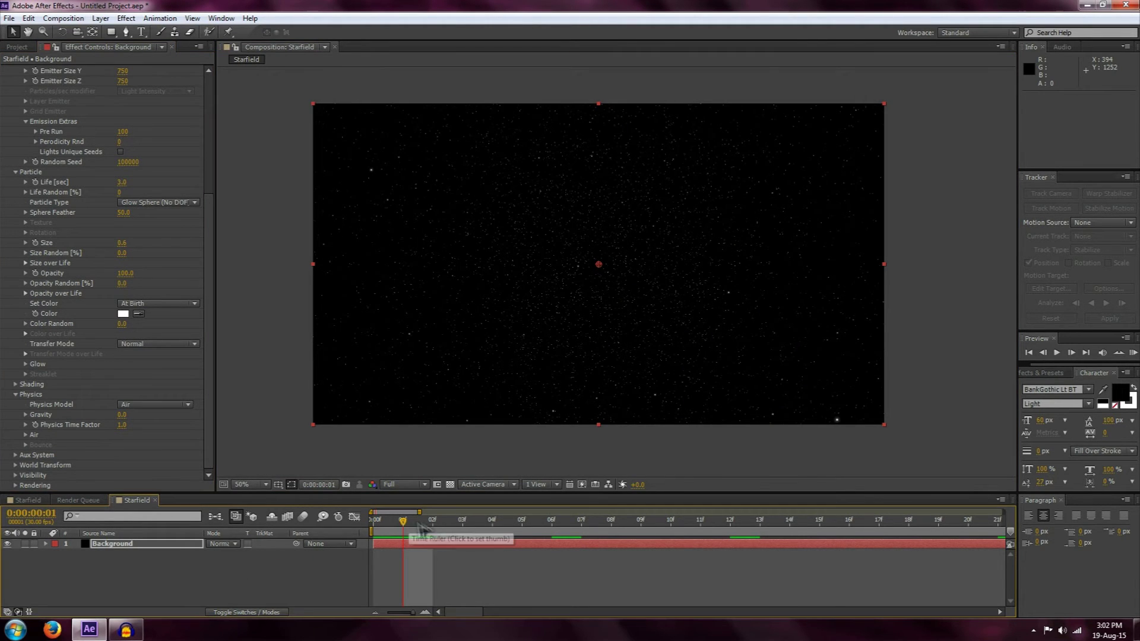
{"action": "left_click", "coordinate": [434, 526]}
{"action": "left_click", "coordinate": [448, 523]}
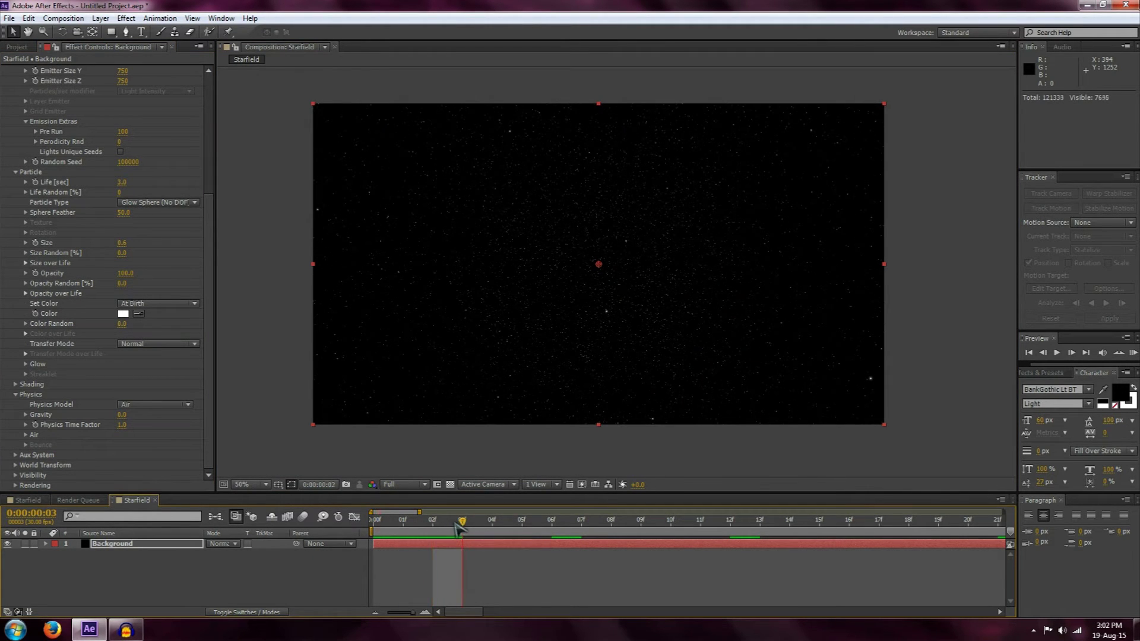
{"action": "left_click", "coordinate": [492, 522]}
{"action": "left_click", "coordinate": [524, 524]}
{"action": "key", "text": "Page_Down"}
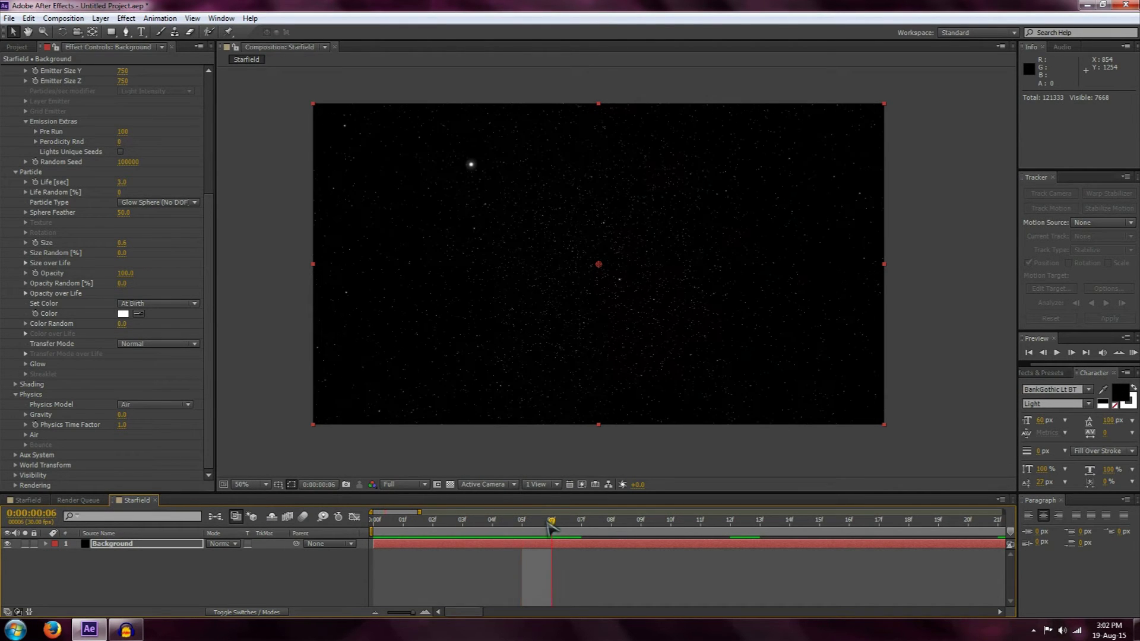
{"action": "key", "text": "Page_Down"}
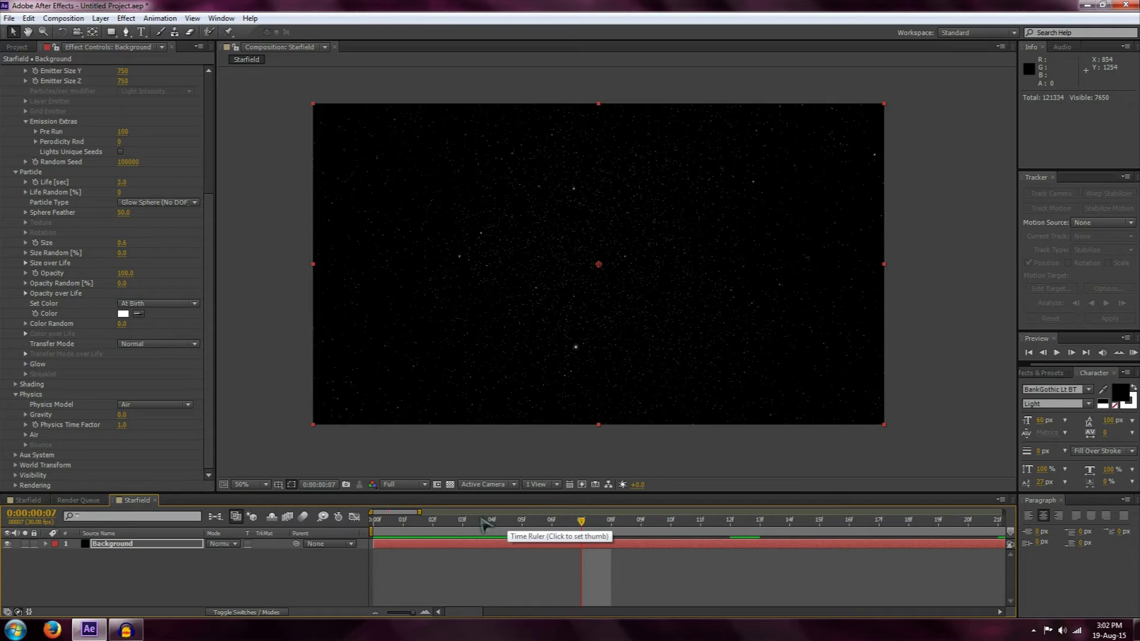
{"action": "key", "text": "Home"}
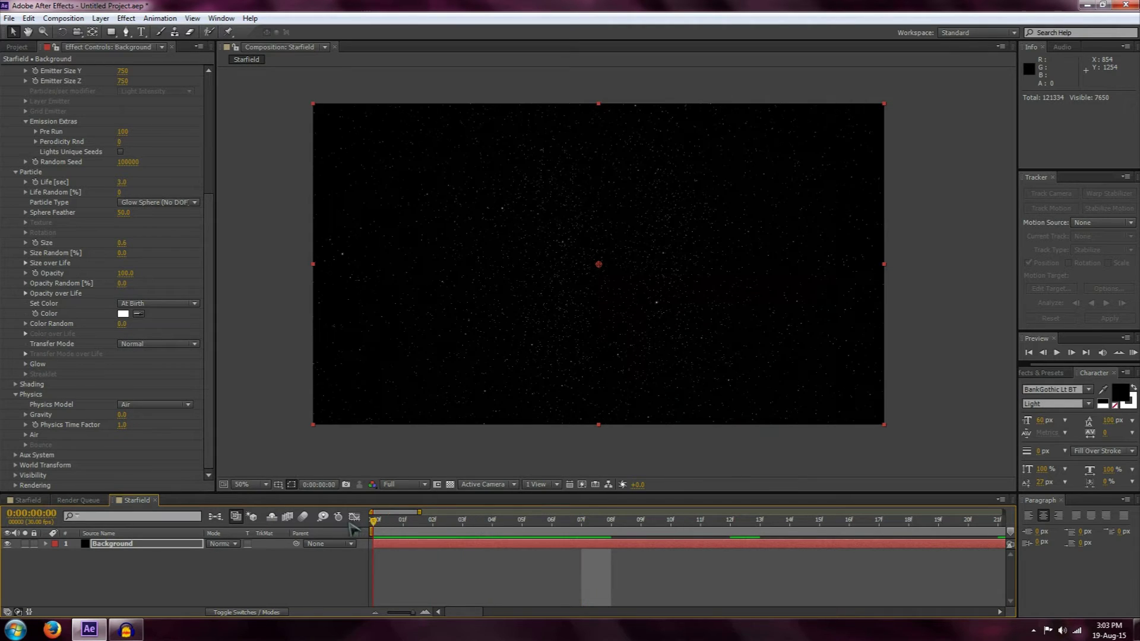
{"action": "left_click", "coordinate": [123, 426]}
Set Physics Time Factor to 0, check a few frames ahead, and return to frame 0
{"action": "type", "text": "0"}
{"action": "key", "text": "Return"}
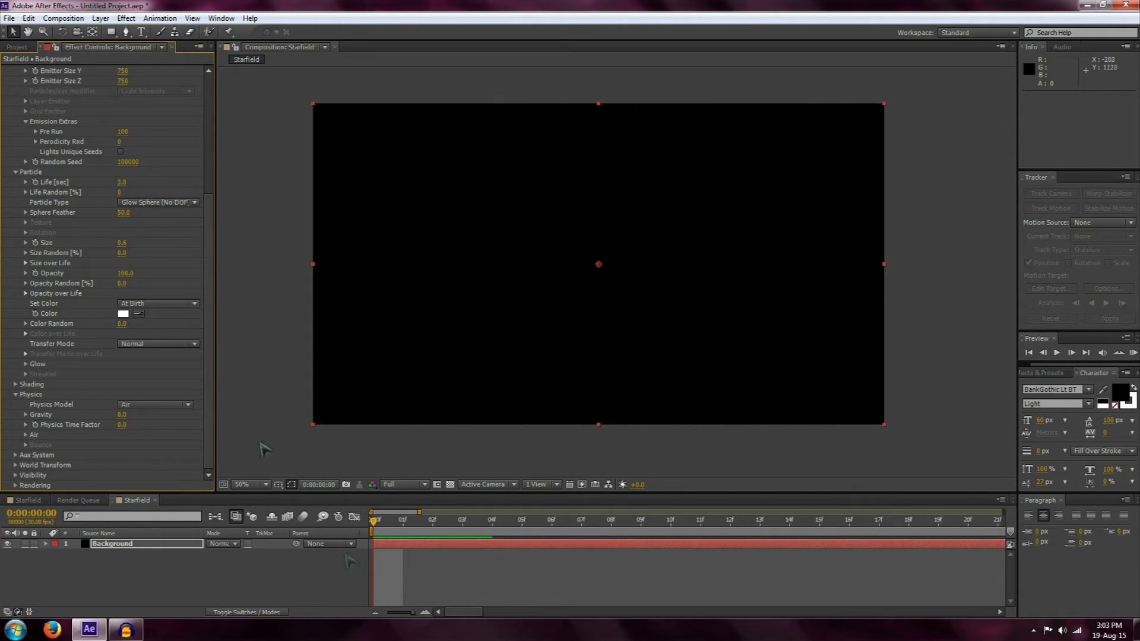
{"action": "left_click", "coordinate": [415, 521]}
{"action": "left_click_drag", "start_coordinate": [419, 526], "coordinate": [457, 522]}
{"action": "left_click", "coordinate": [375, 521]}
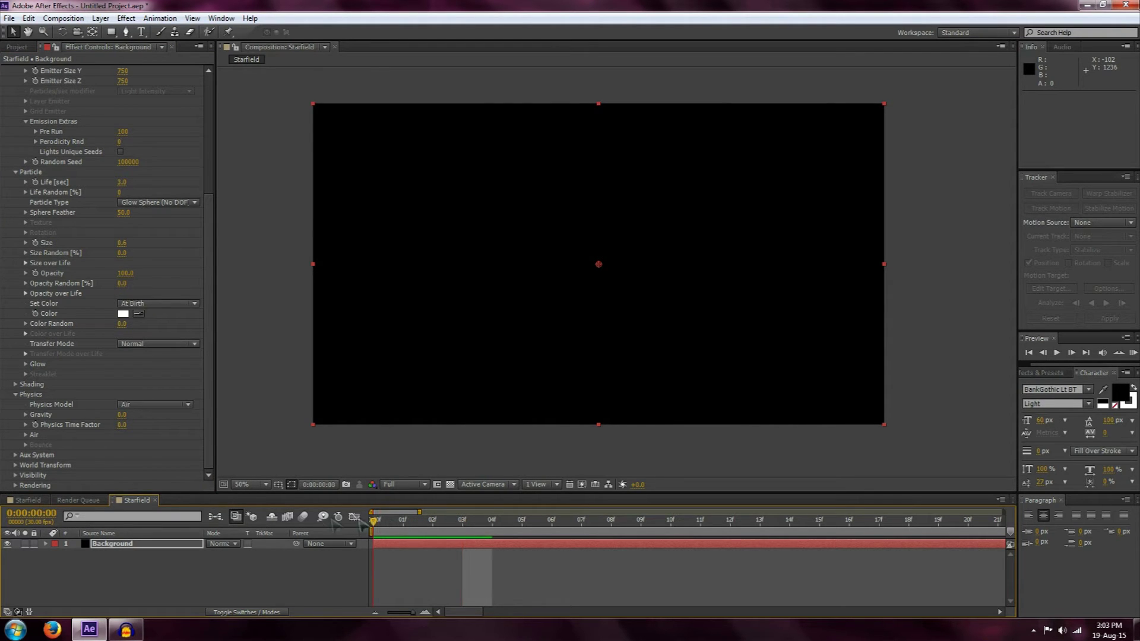
{"action": "left_click", "coordinate": [120, 433]}
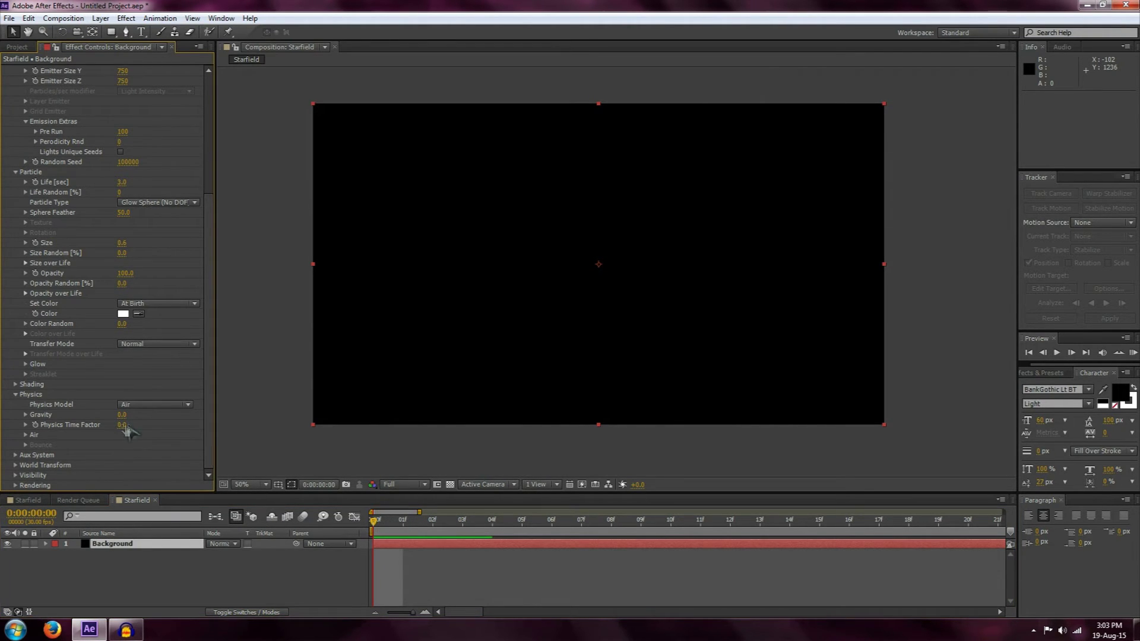
Keyframe Physics Time Factor at 1 on frame 0 and 0 on frame 01, then check frame 05
{"action": "left_click", "coordinate": [121, 425]}
{"action": "key", "text": "Return"}
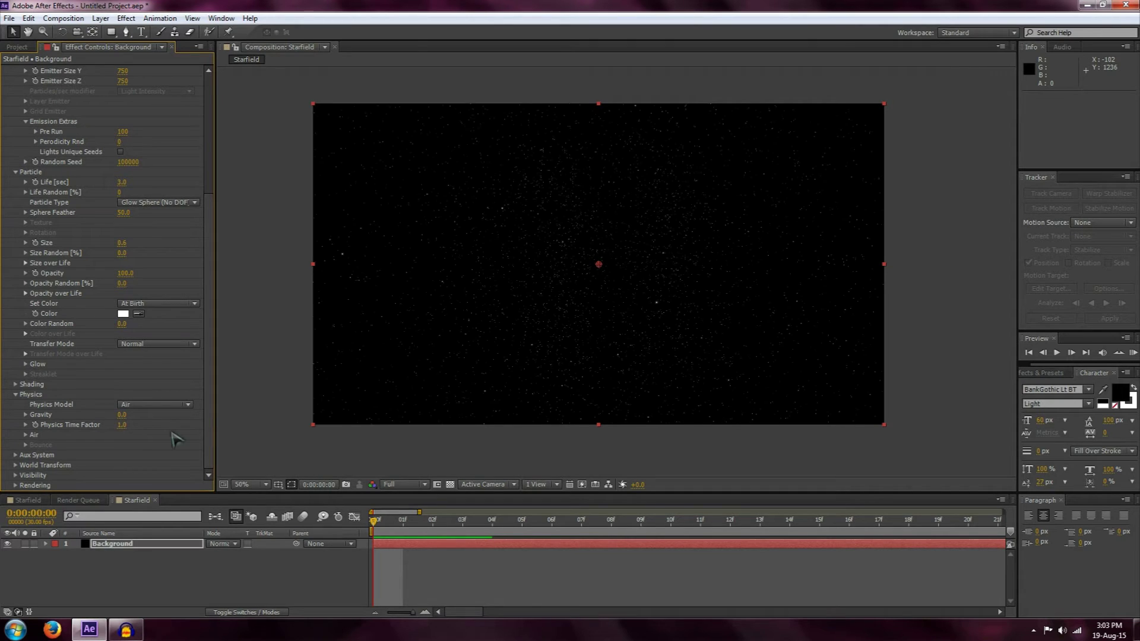
{"action": "left_click", "coordinate": [35, 425]}
{"action": "left_click", "coordinate": [121, 425]}
{"action": "left_click", "coordinate": [399, 522]}
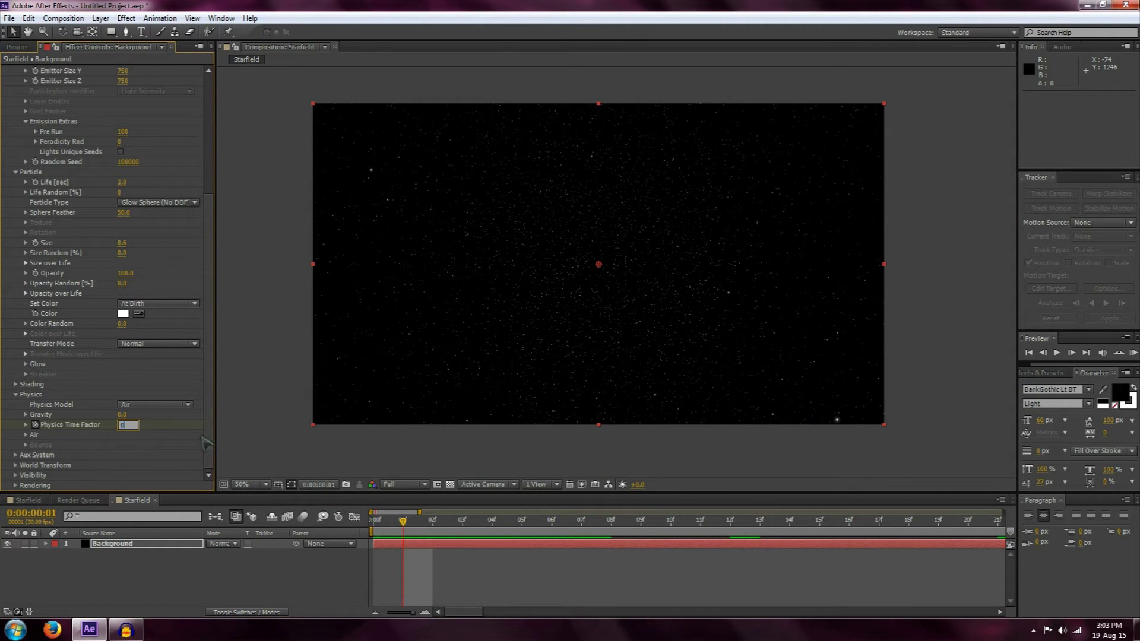
{"action": "key", "text": "Return"}
{"action": "left_click_drag", "start_coordinate": [433, 525], "coordinate": [370, 533]}
Shift the Background layer one frame earlier in the timeline
{"action": "left_click", "coordinate": [407, 544]}
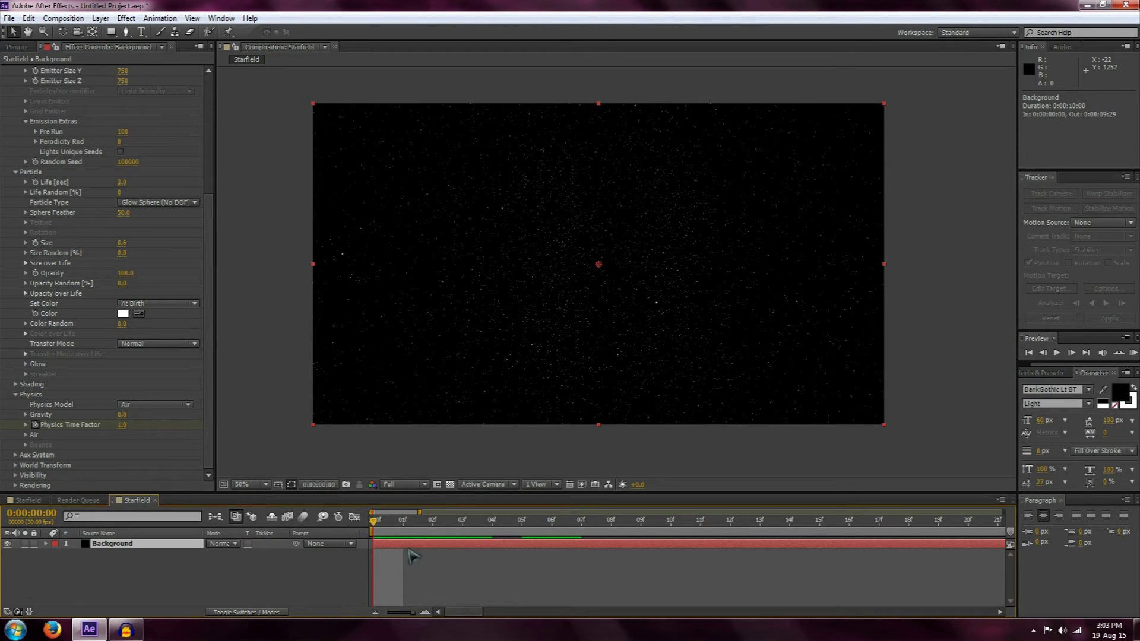
{"action": "left_click_drag", "start_coordinate": [396, 545], "coordinate": [355, 516]}
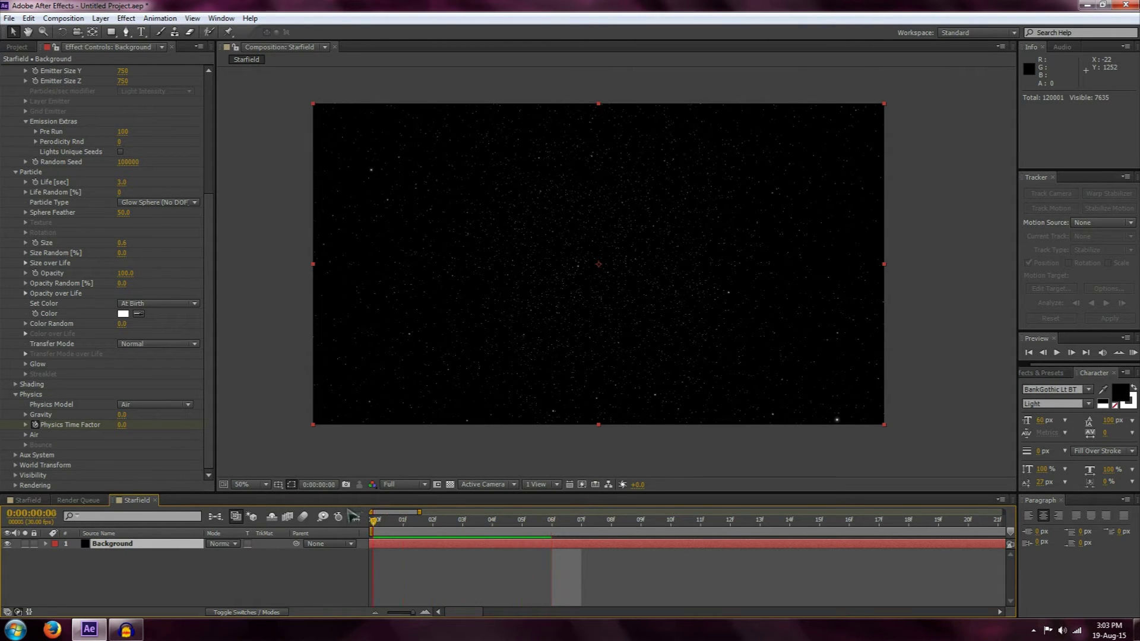
{"action": "left_click_drag", "start_coordinate": [398, 613], "coordinate": [387, 613]}
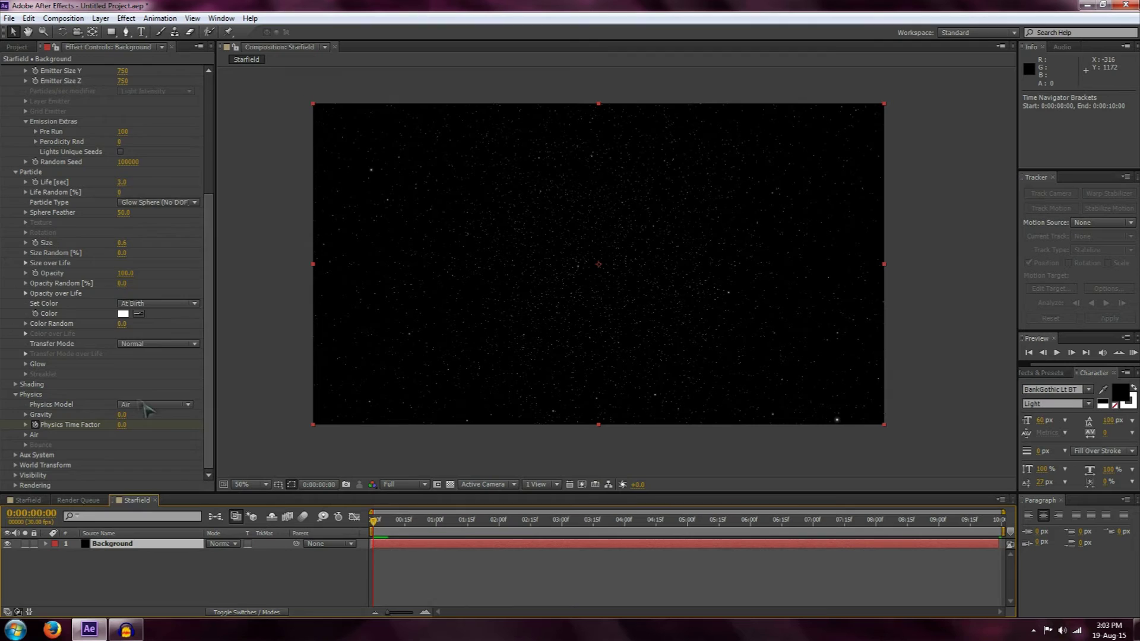
{"action": "scroll", "coordinate": [141, 404], "scroll_direction": "up", "scroll_amount": 6}
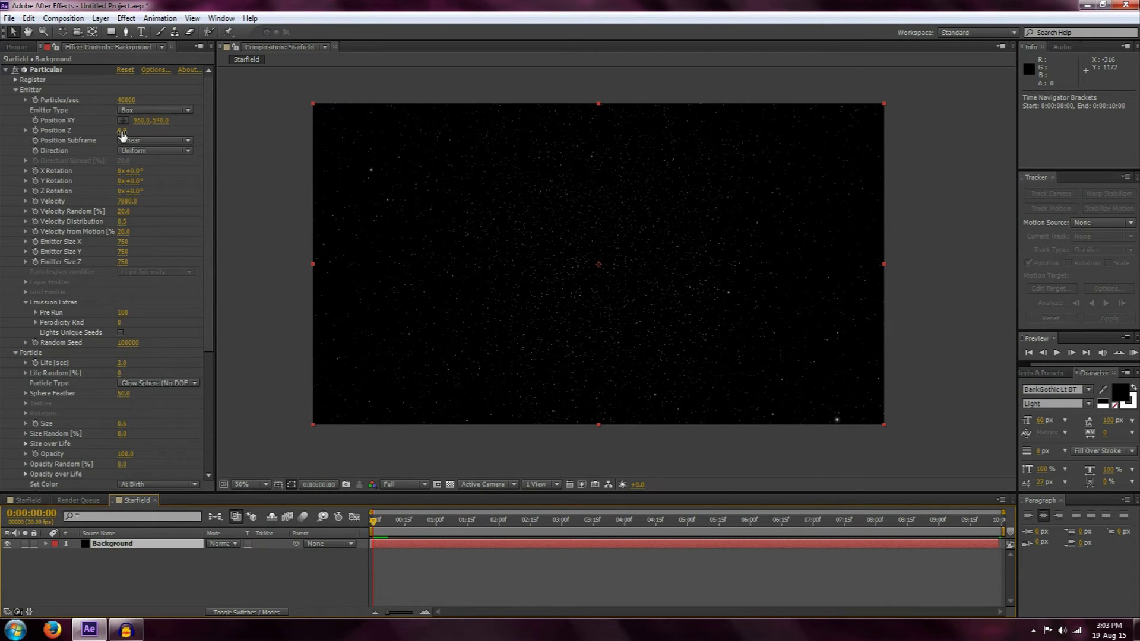
Set Particular's emitter Position Z to -760 and Particles/sec to 20000
{"action": "mouse_move", "coordinate": [122, 131]}
{"action": "left_mouse_down"}
{"action": "mouse_move", "coordinate": [135, 125]}
{"action": "mouse_move", "coordinate": [64, 133]}
{"action": "mouse_move", "coordinate": [131, 131]}
{"action": "left_mouse_up"}
{"action": "left_click", "coordinate": [127, 100]}
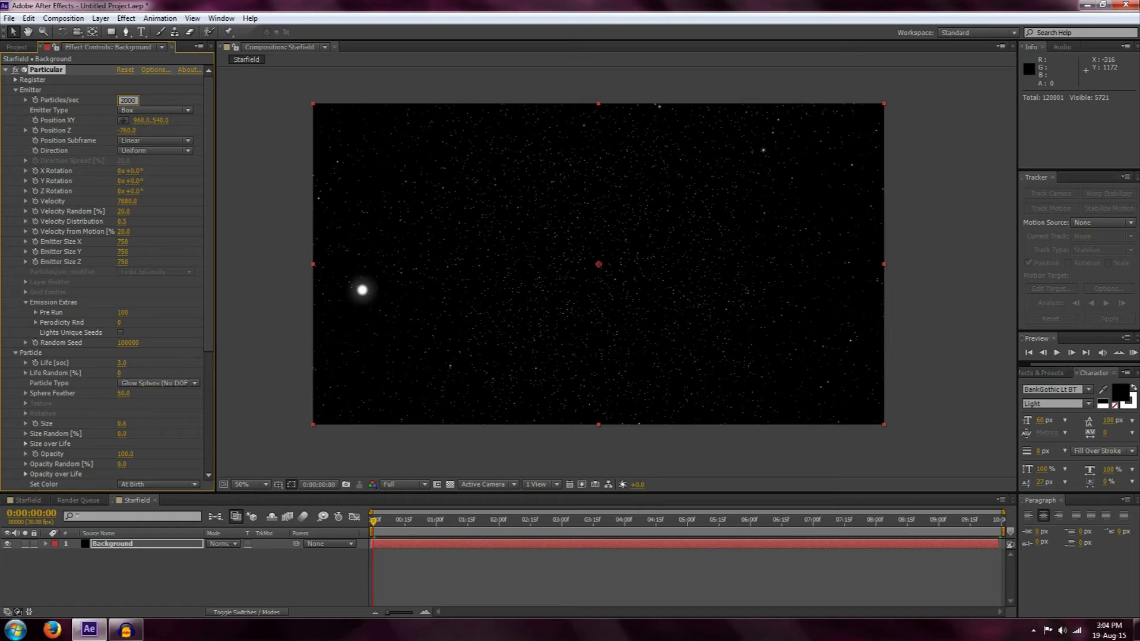
{"action": "type", "text": "20000"}
{"action": "key", "text": "Return"}
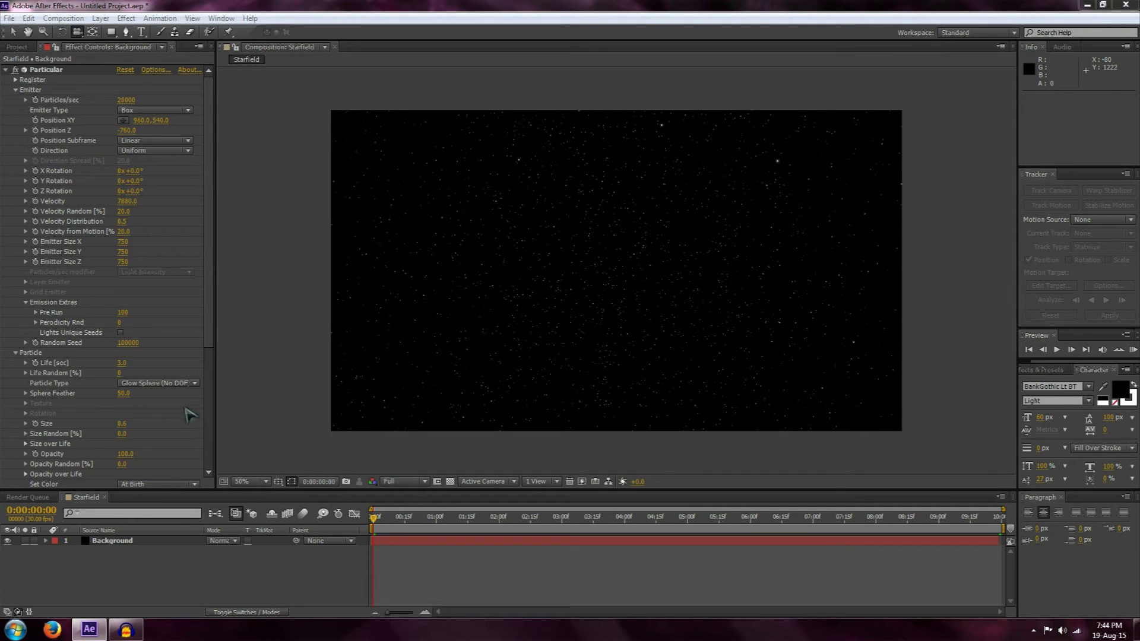
Create Camera 1 with default settings and dolly it back to Z -2012.4
{"action": "left_click", "coordinate": [101, 19]}
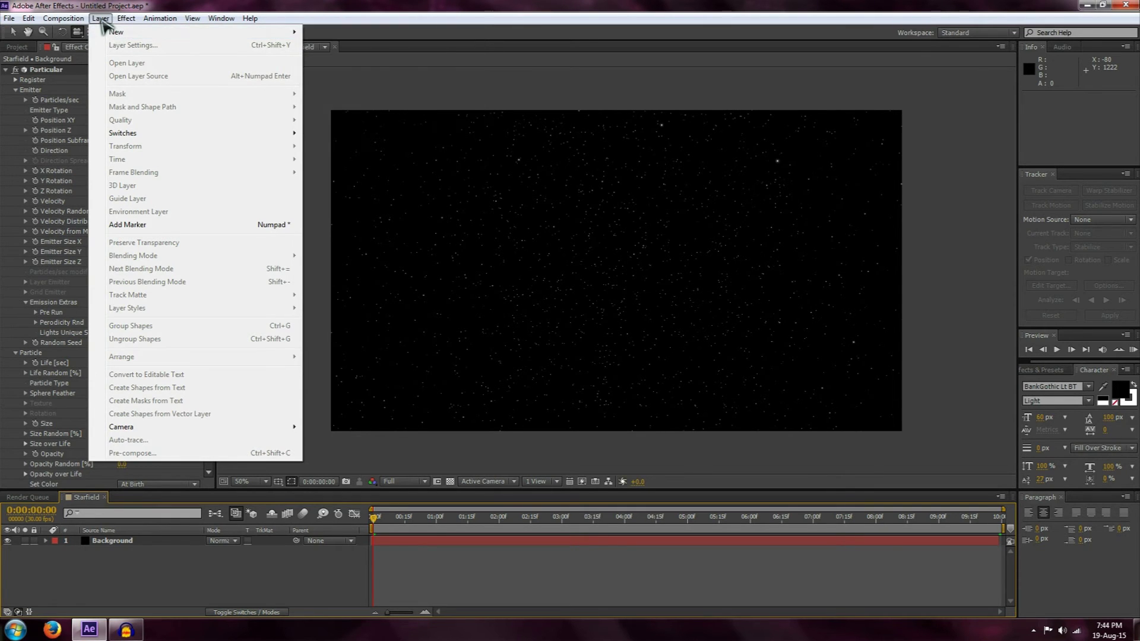
{"action": "mouse_move", "coordinate": [259, 35]}
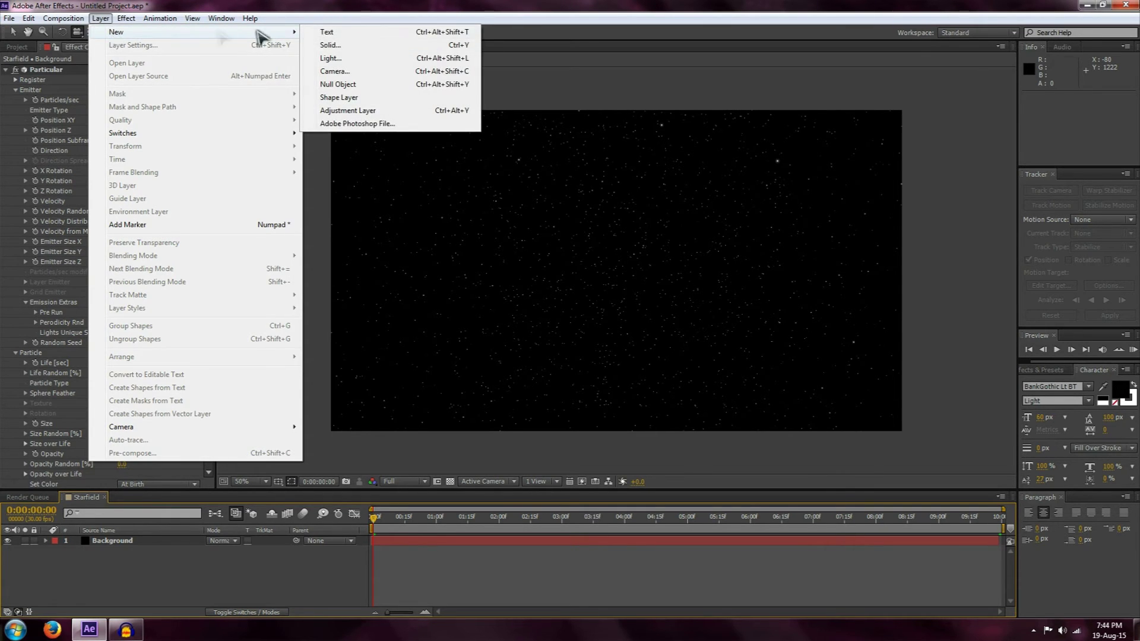
{"action": "left_click", "coordinate": [352, 71]}
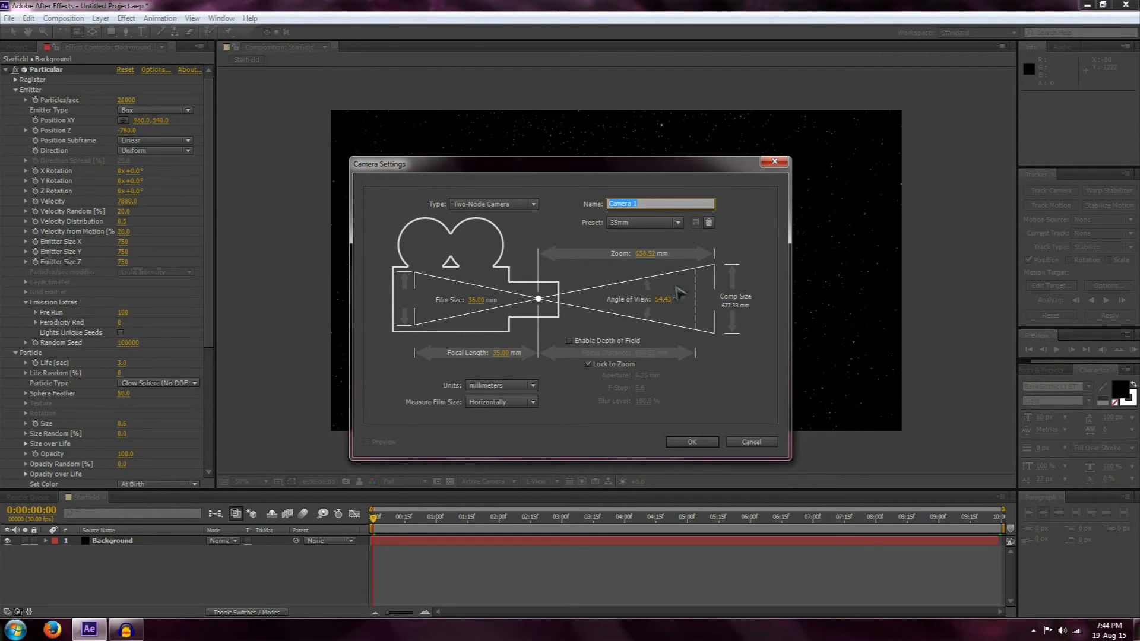
{"action": "left_click", "coordinate": [692, 442]}
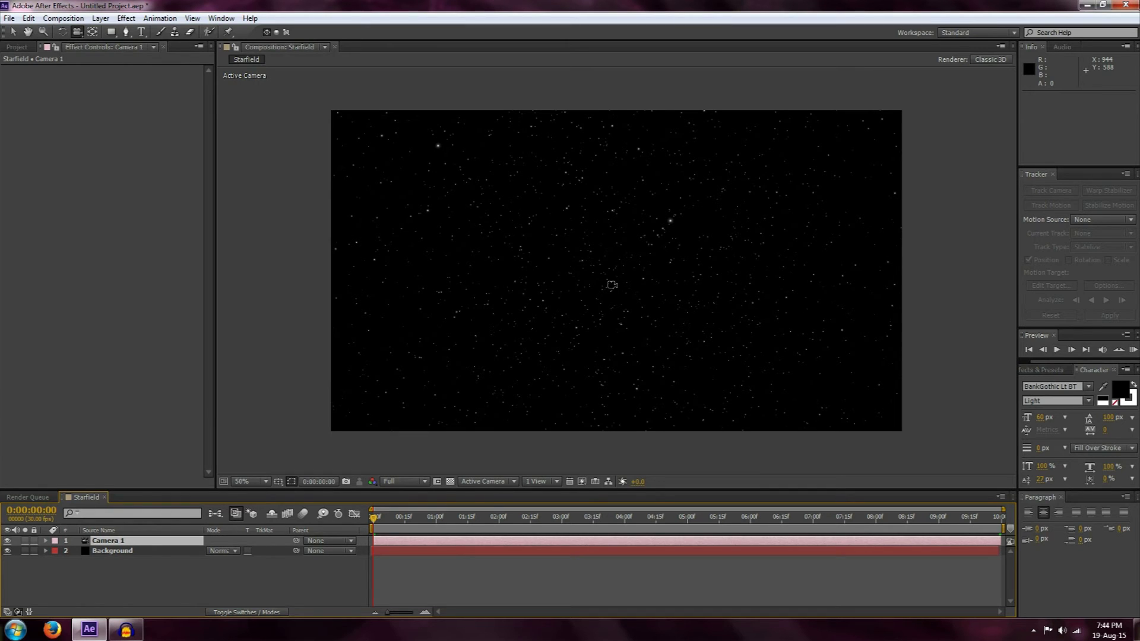
{"action": "left_click_drag", "start_coordinate": [610, 285], "coordinate": [570, 304]}
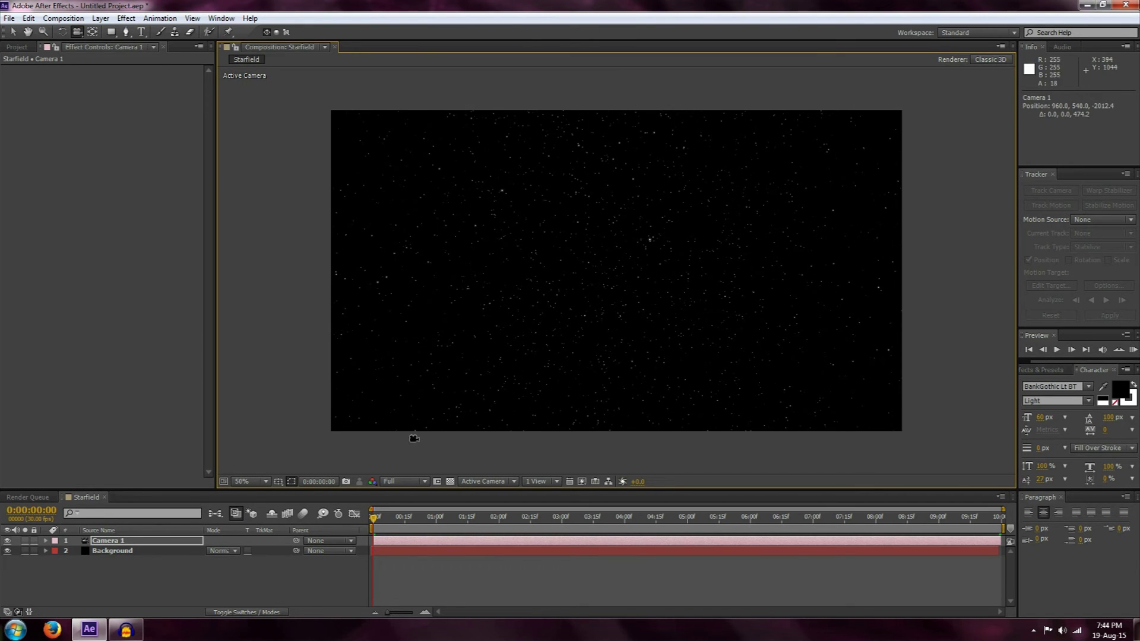
{"action": "left_click", "coordinate": [46, 541]}
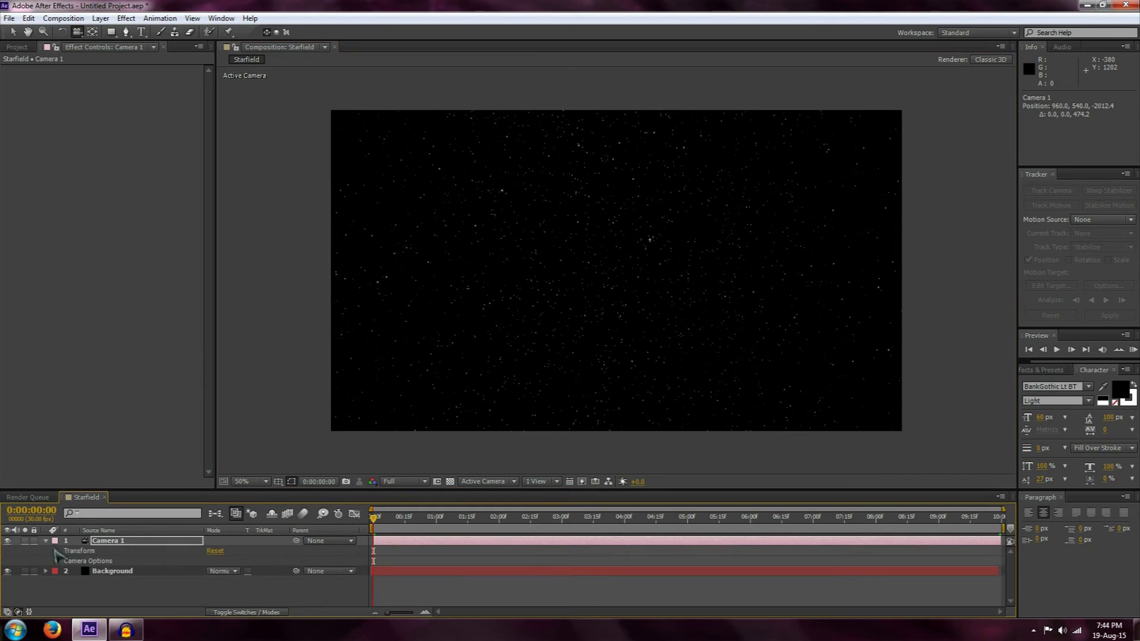
Keyframe Camera 1's Position and Point of Interest at 0, then push Z to -1482 at 0:00:01:11
{"action": "left_click", "coordinate": [56, 552]}
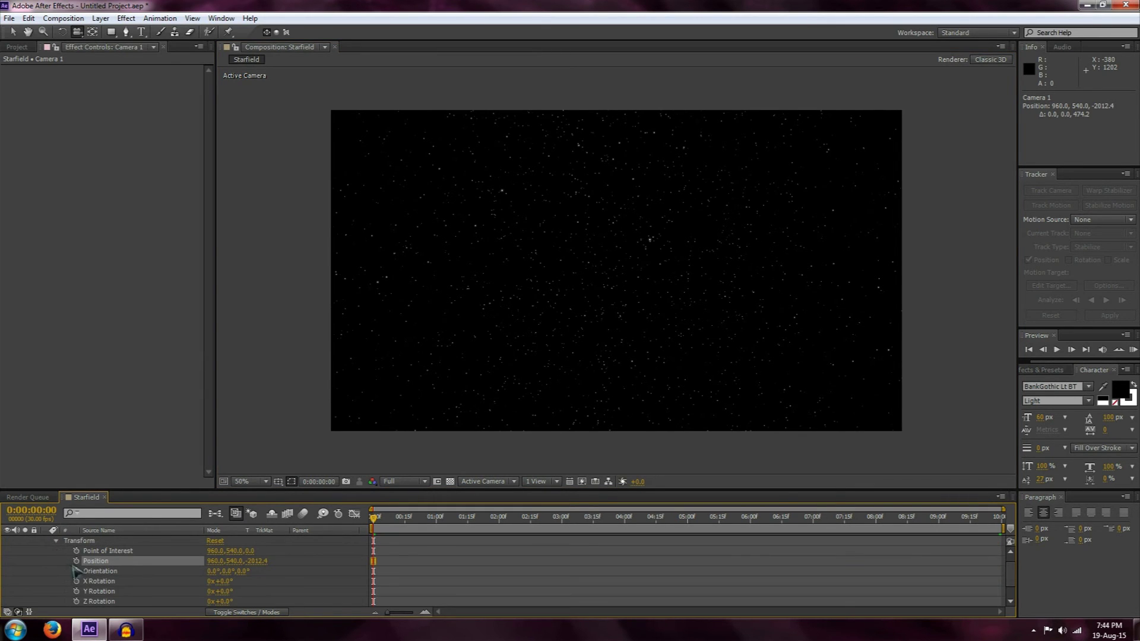
{"action": "left_click", "coordinate": [76, 561]}
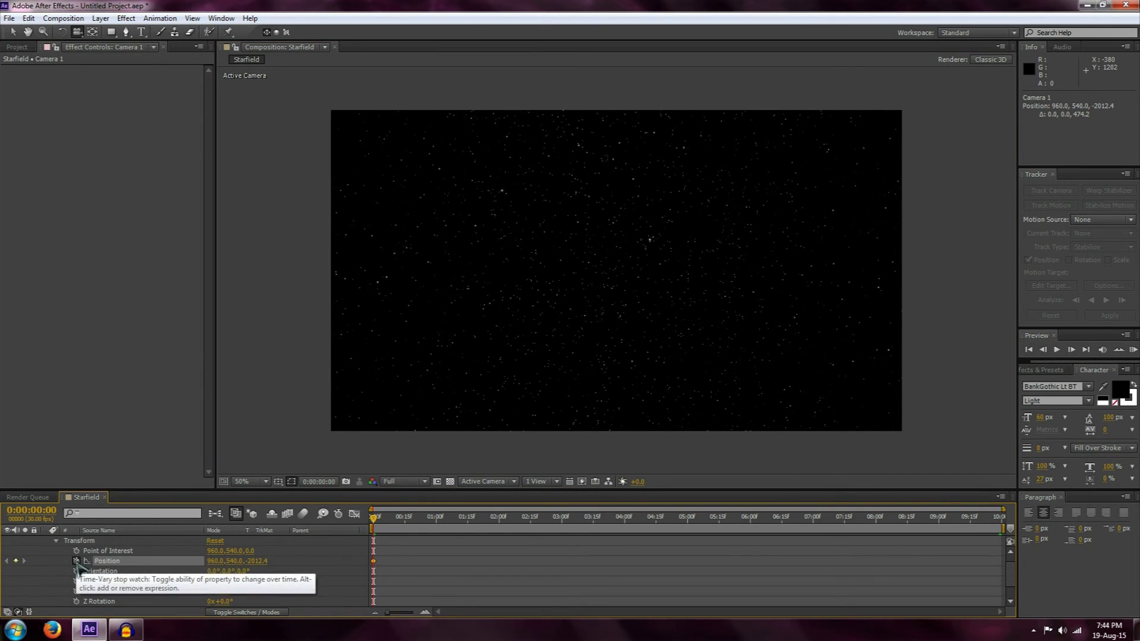
{"action": "left_click", "coordinate": [76, 551]}
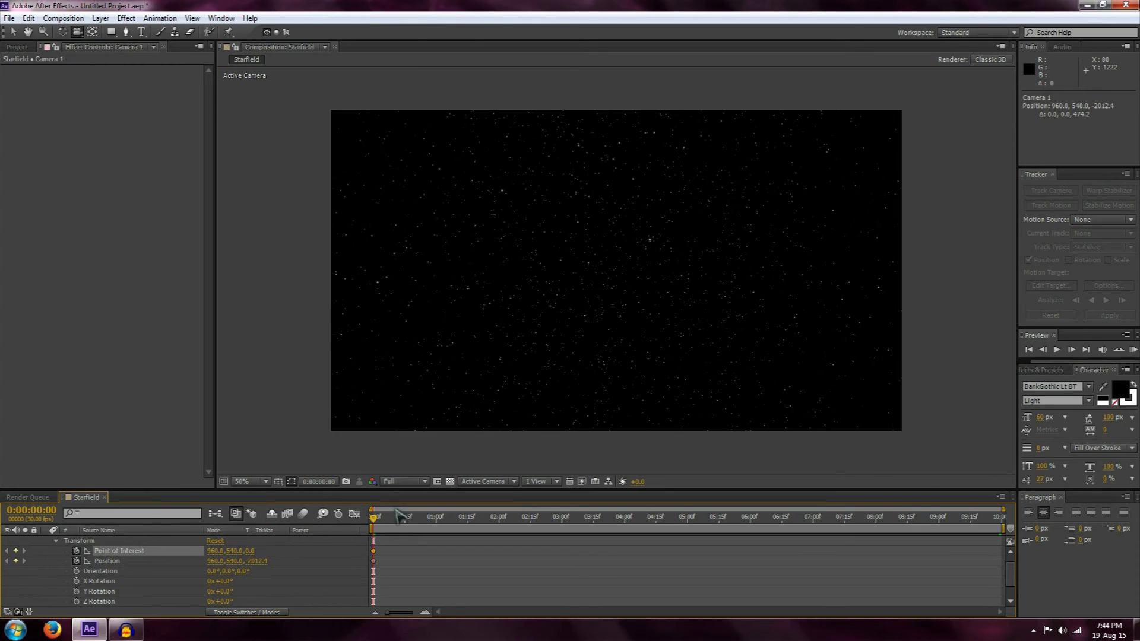
{"action": "left_click_drag", "start_coordinate": [402, 521], "coordinate": [452, 521]}
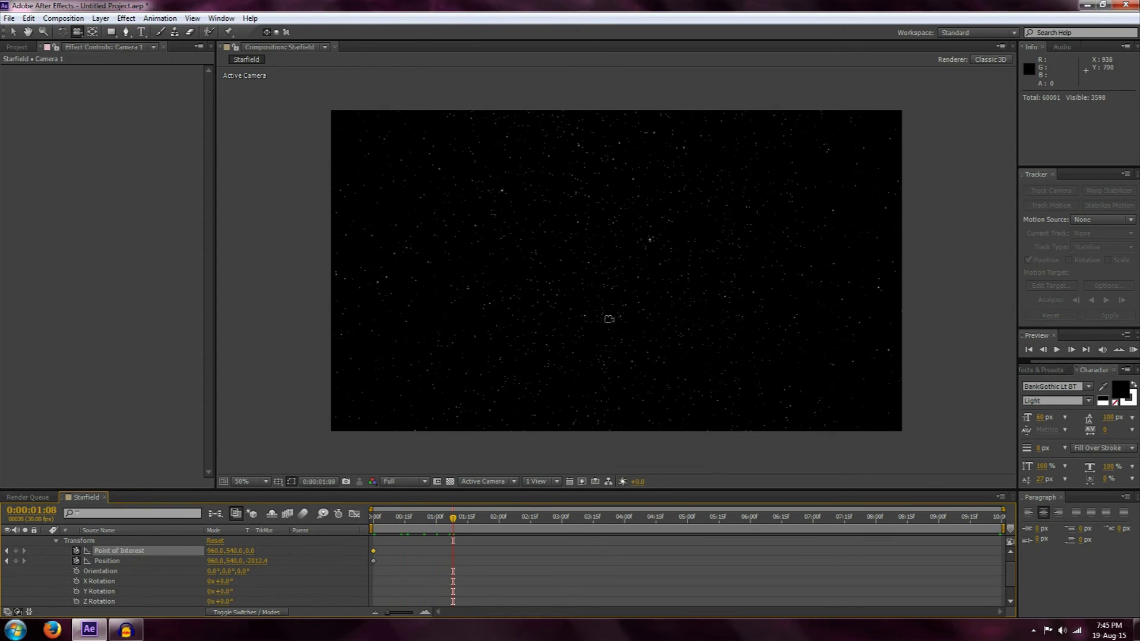
{"action": "left_click_drag", "start_coordinate": [609, 319], "coordinate": [606, 309]}
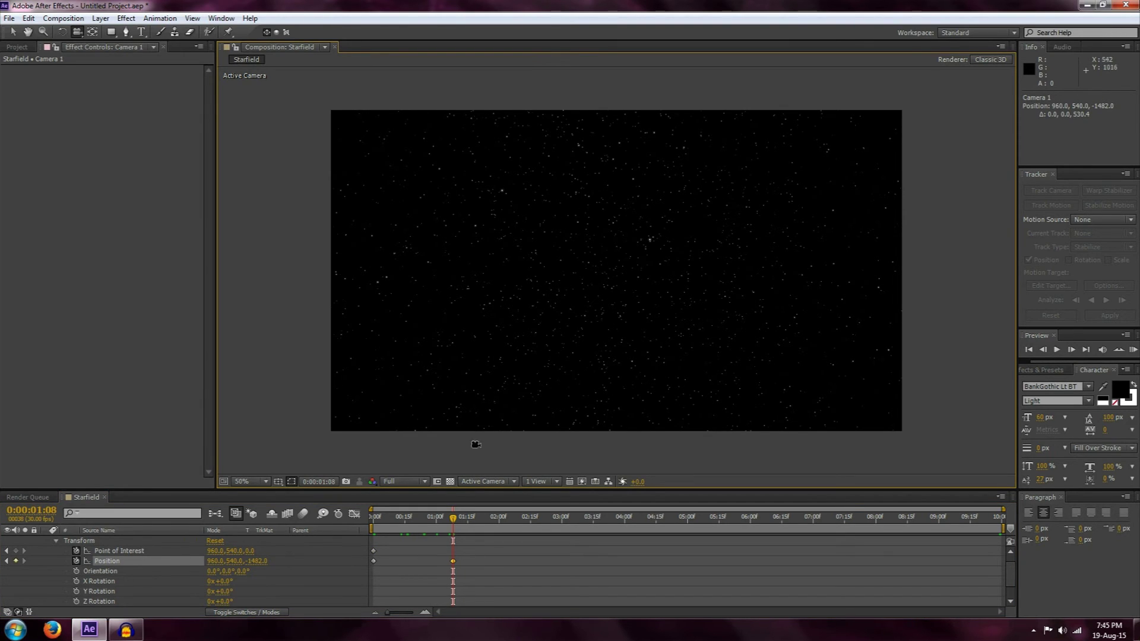
Preview the camera zoom from the start of the comp
{"action": "left_click", "coordinate": [370, 517]}
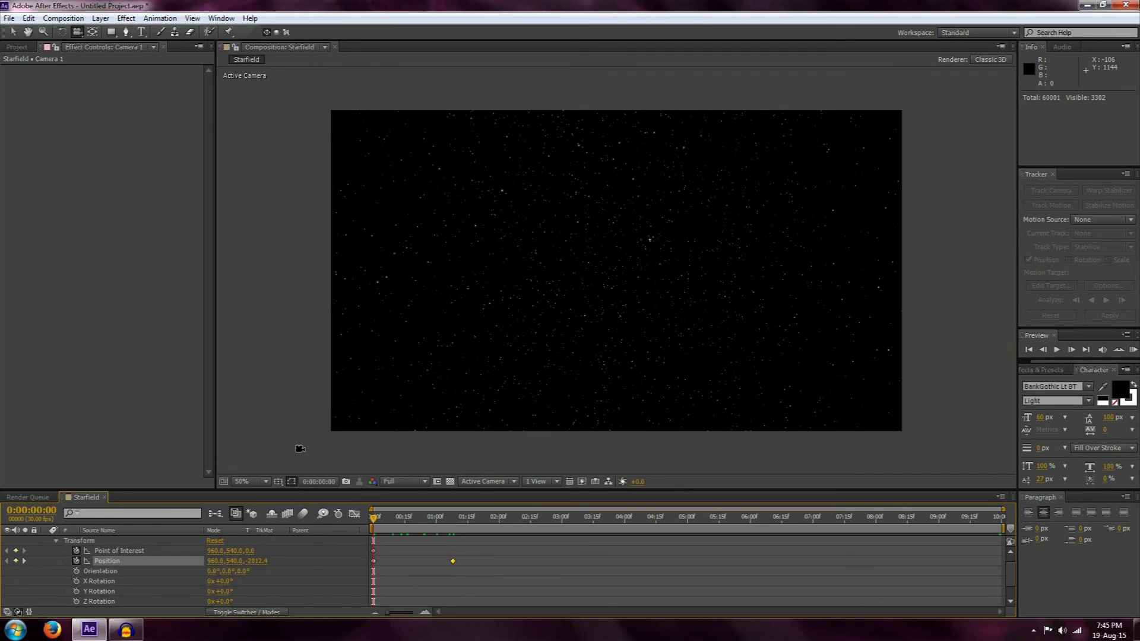
{"action": "key", "text": "space"}
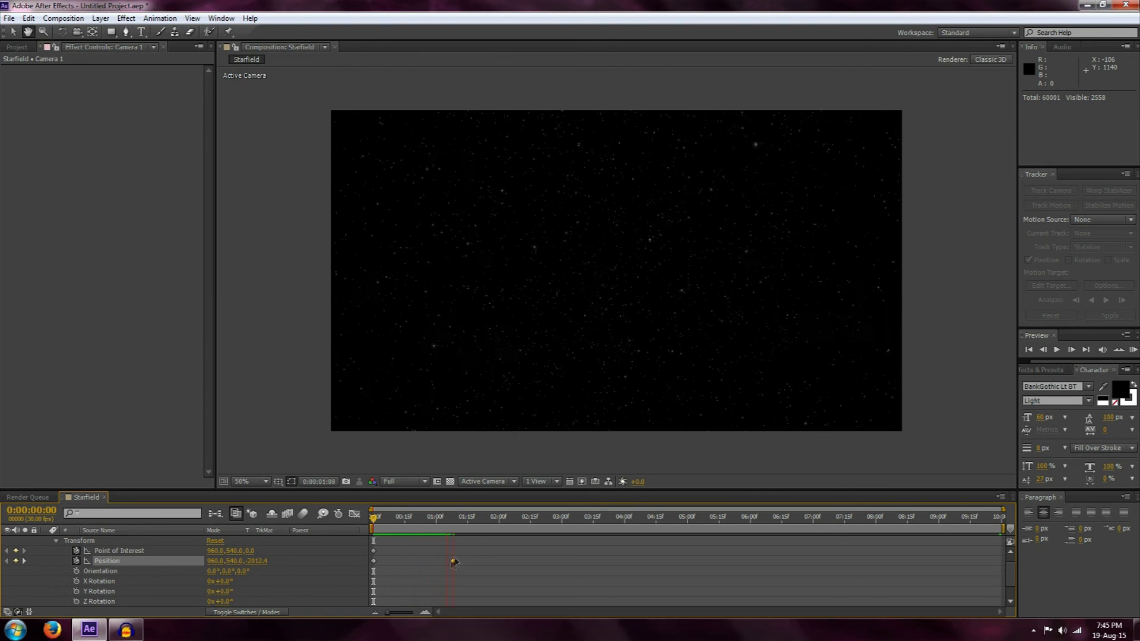
{"action": "key", "text": "space"}
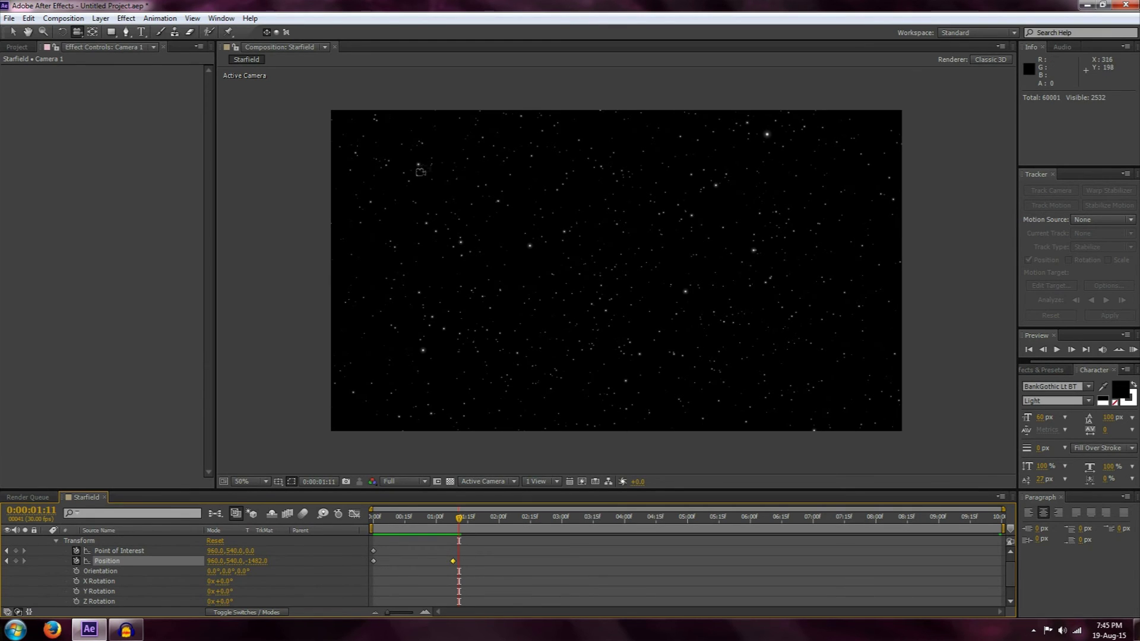
Collapse Camera 1's properties and add Adjustment Layer 1 at the top of the comp
{"action": "left_click", "coordinate": [56, 541]}
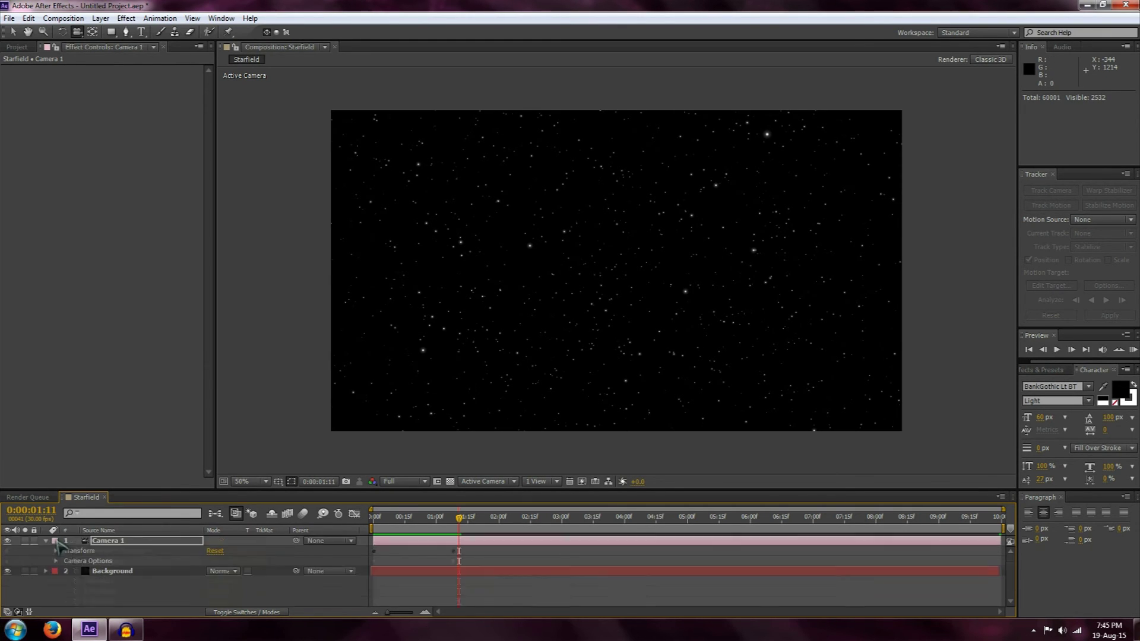
{"action": "left_click", "coordinate": [46, 540]}
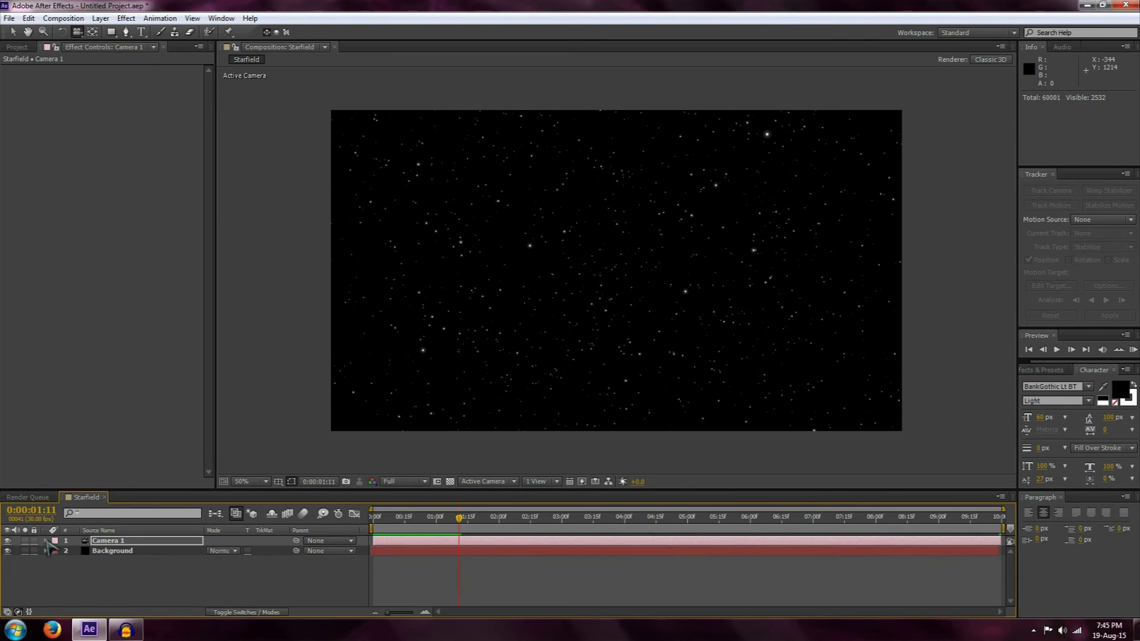
{"action": "left_click", "coordinate": [100, 18]}
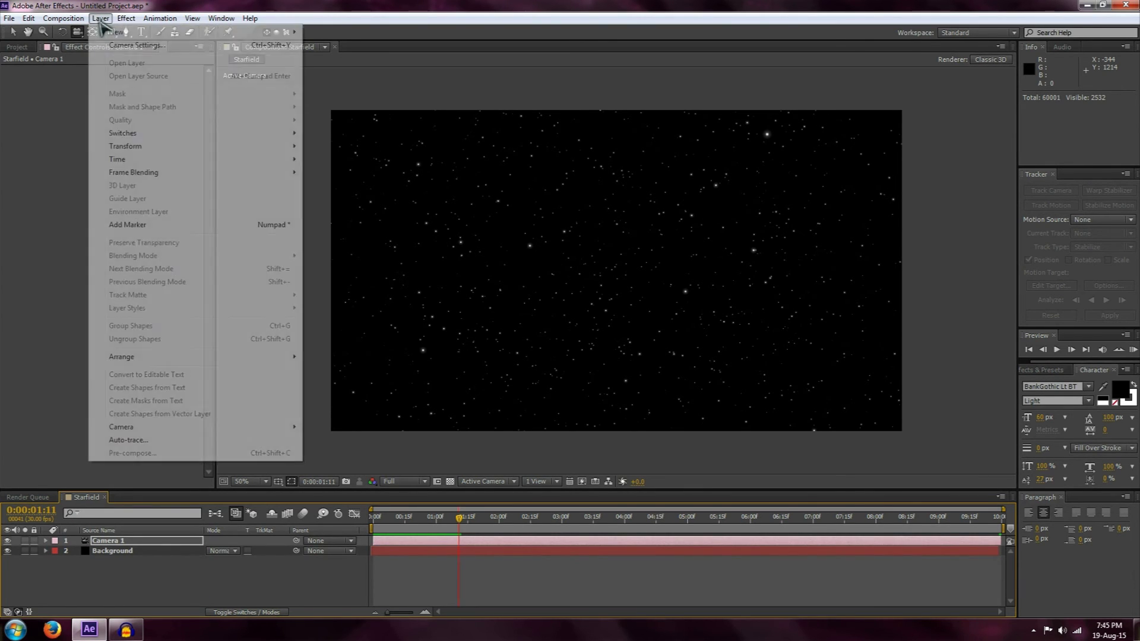
{"action": "mouse_move", "coordinate": [119, 33]}
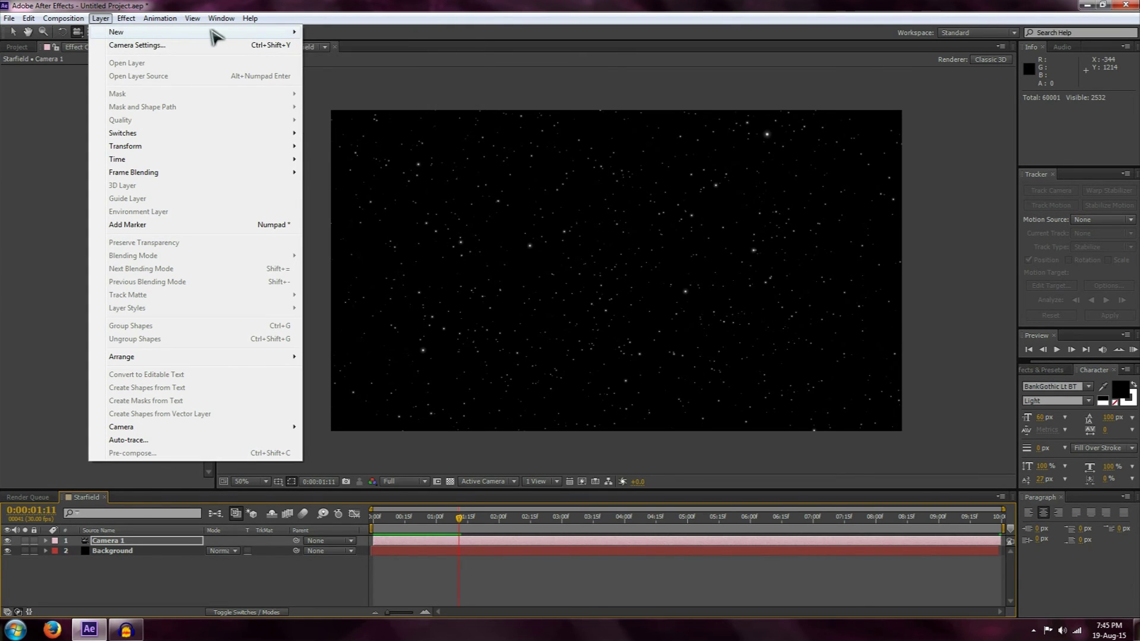
{"action": "left_click", "coordinate": [348, 110]}
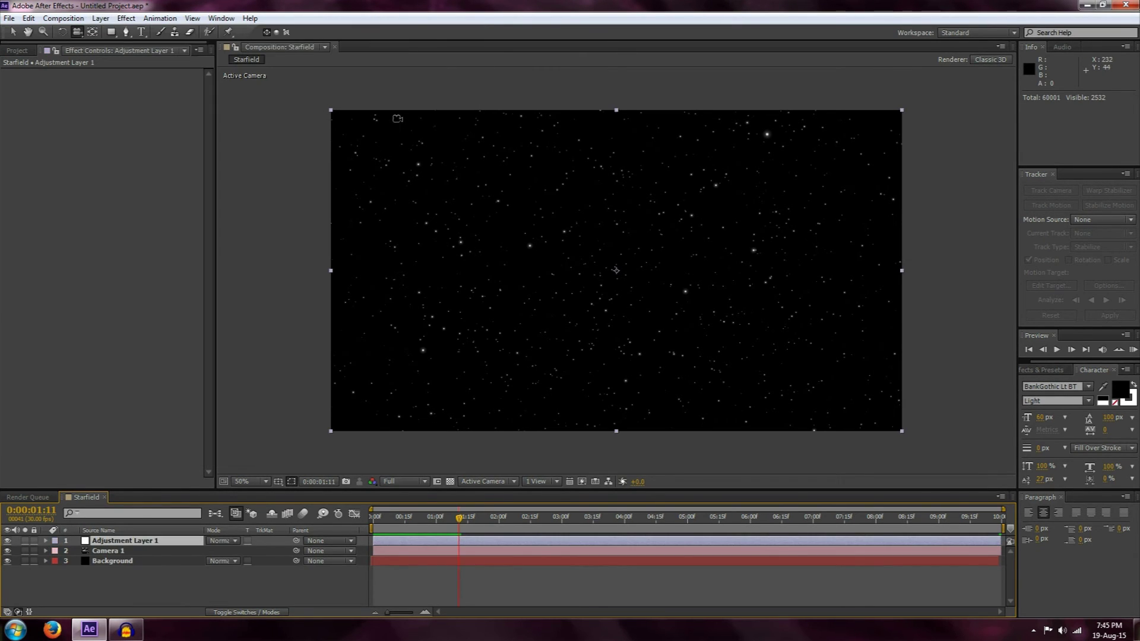
{"action": "left_click", "coordinate": [126, 18]}
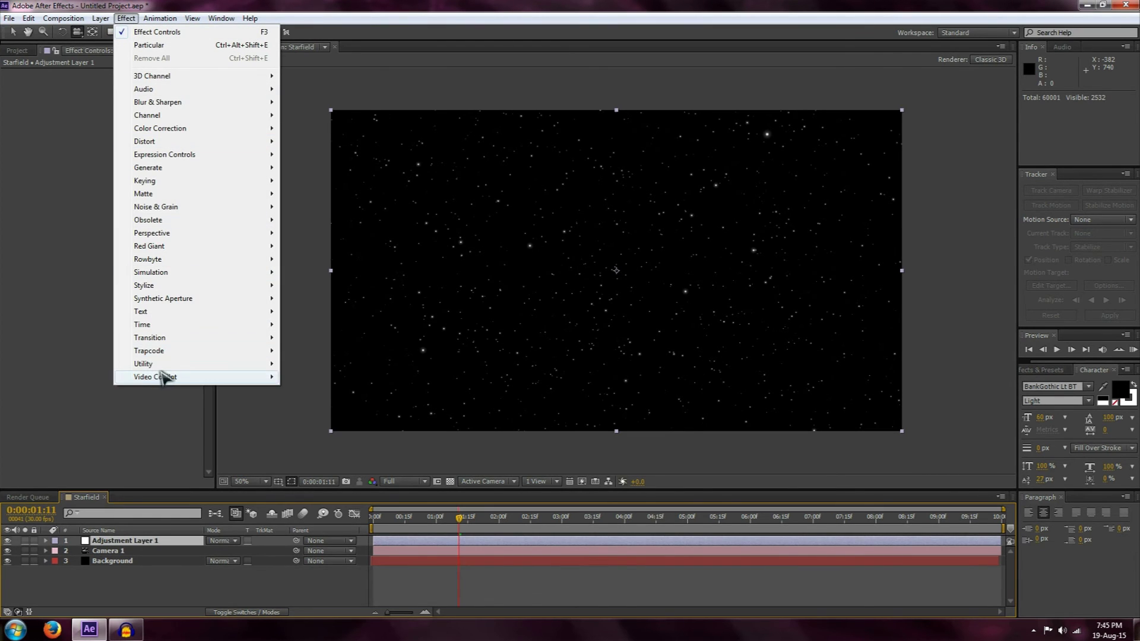
{"action": "mouse_move", "coordinate": [243, 382]}
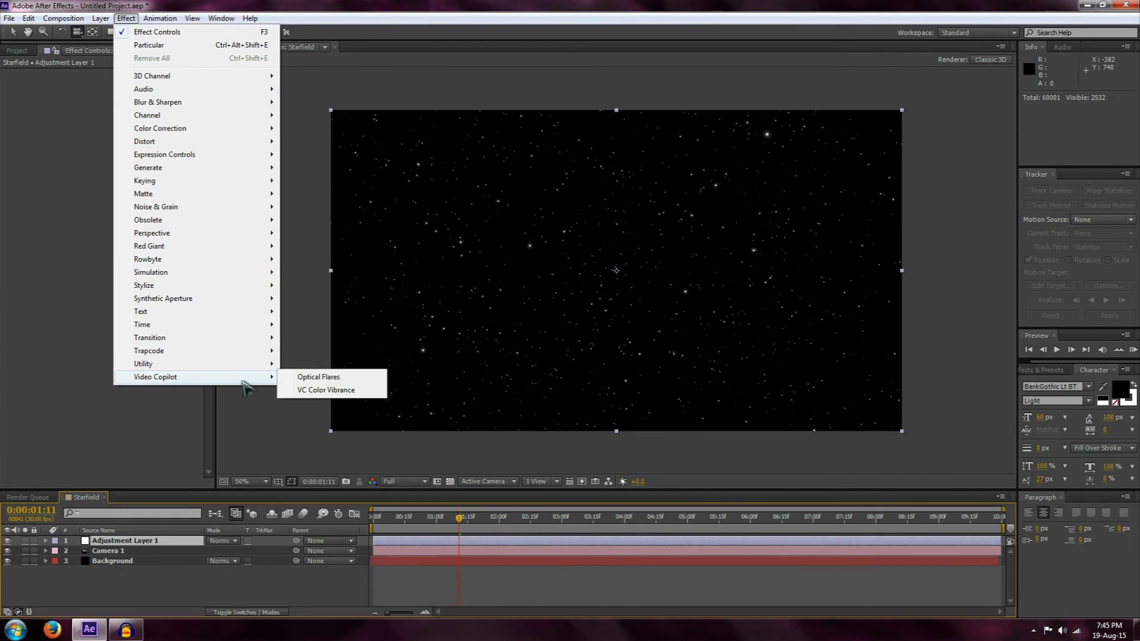
Apply Video Copilot Optical Flares to Adjustment Layer 1 and load the Evening Sun light preset
{"action": "left_click", "coordinate": [308, 380]}
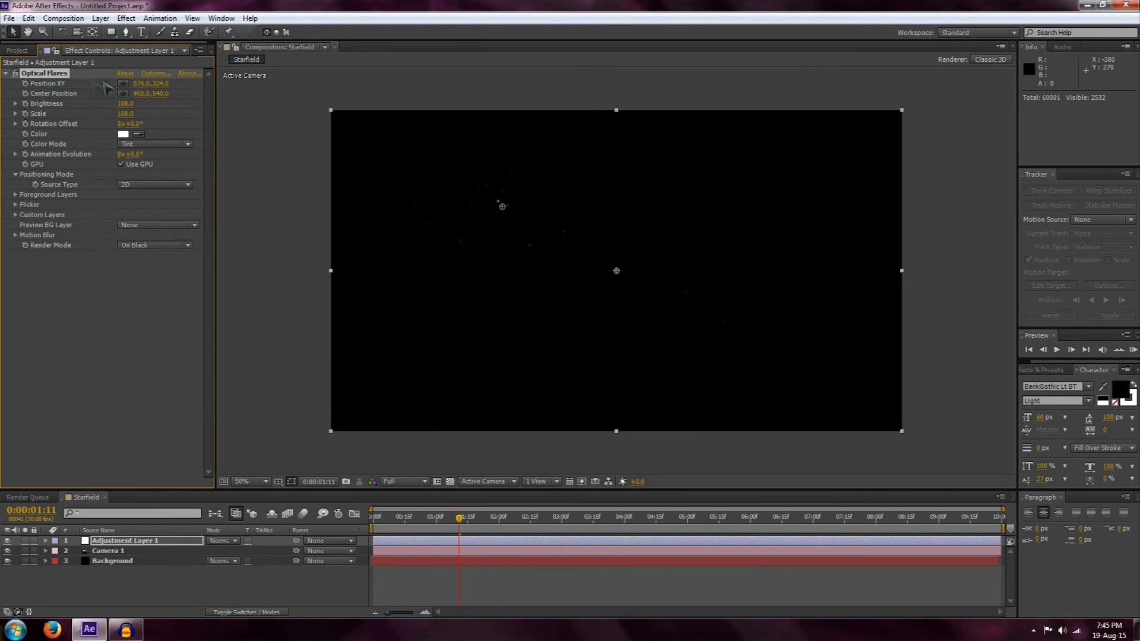
{"action": "left_click", "coordinate": [162, 74]}
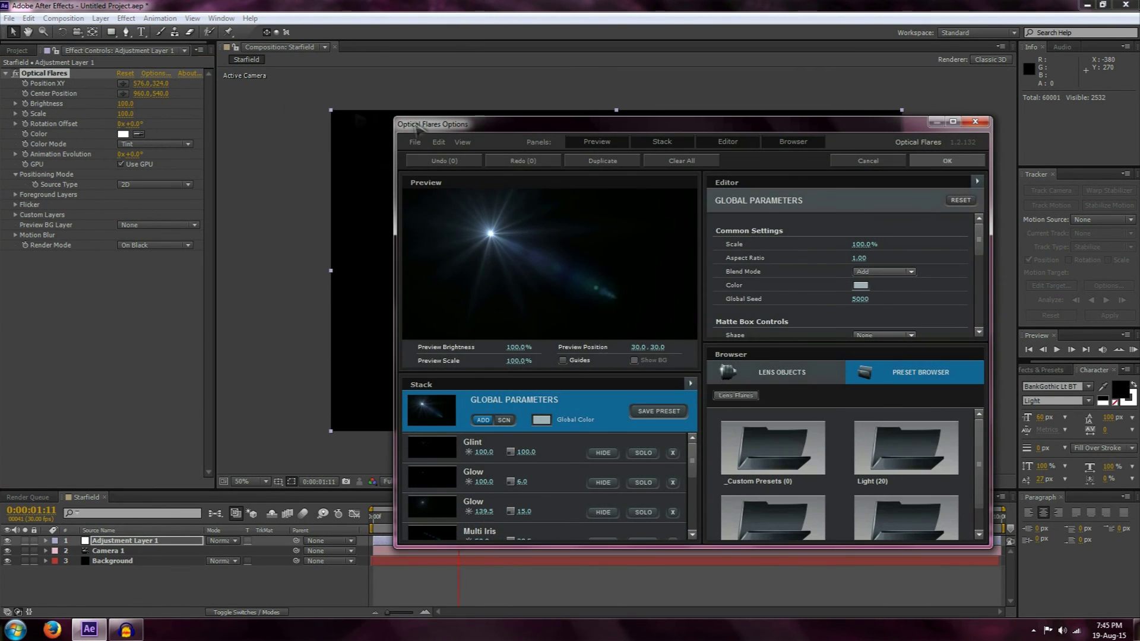
{"action": "double_click", "coordinate": [893, 456]}
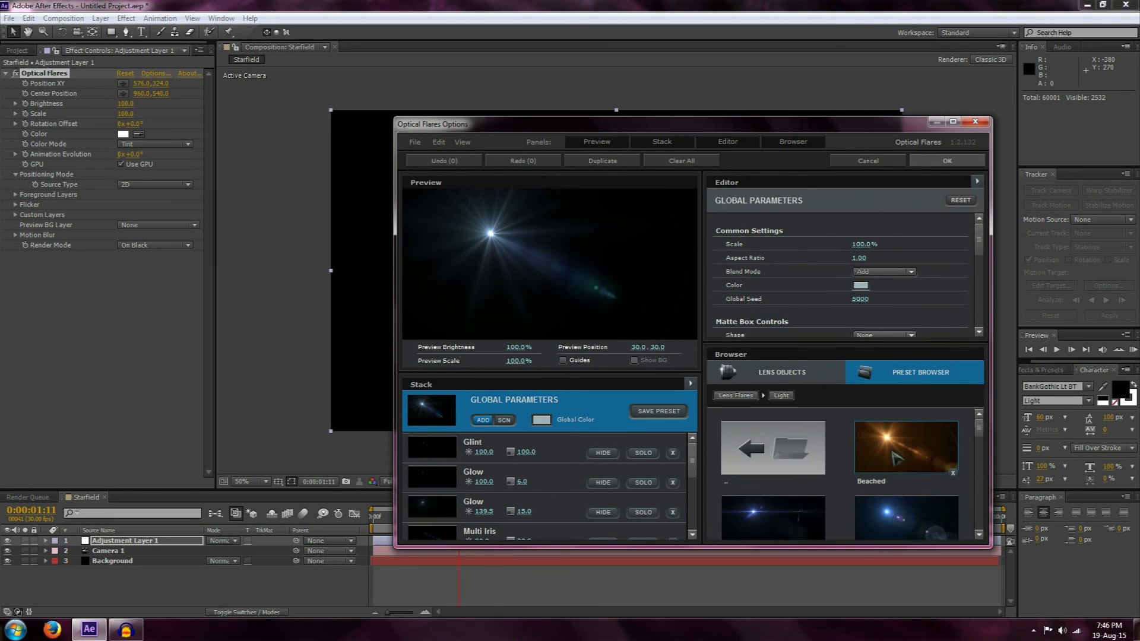
{"action": "scroll", "coordinate": [981, 439], "scroll_direction": "down", "scroll_amount": 3}
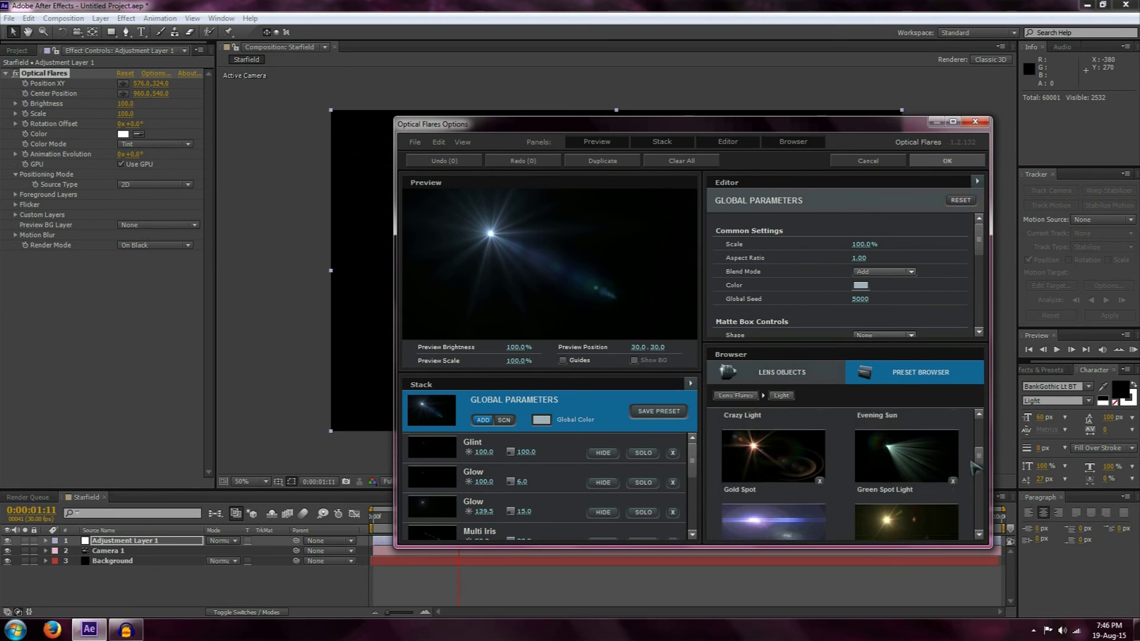
{"action": "left_click", "coordinate": [912, 440]}
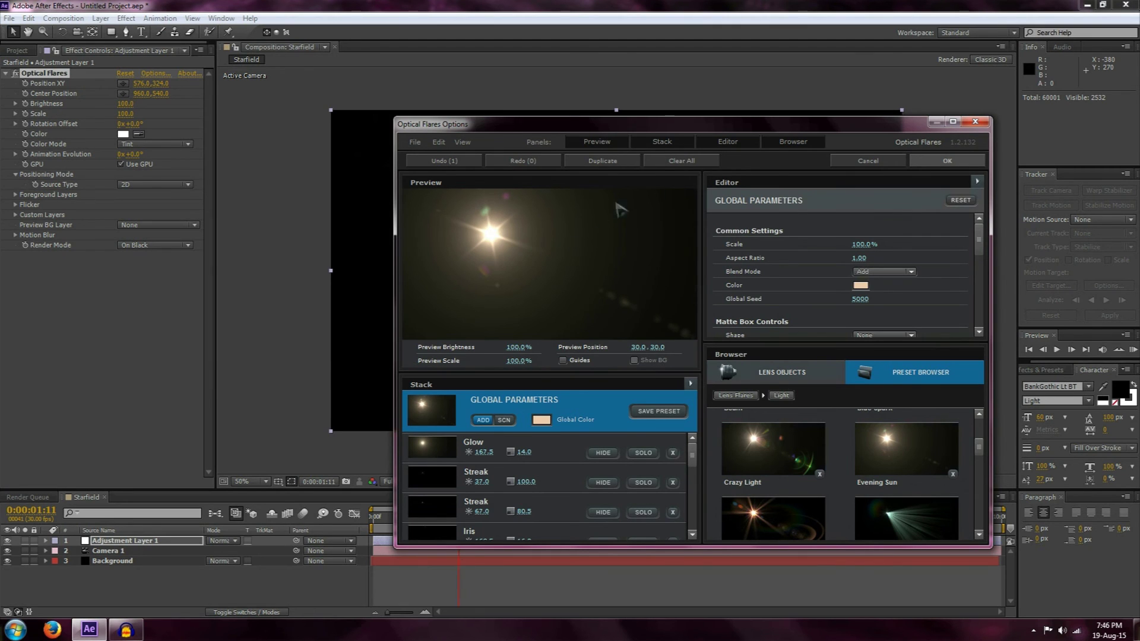
{"action": "left_click", "coordinate": [948, 161]}
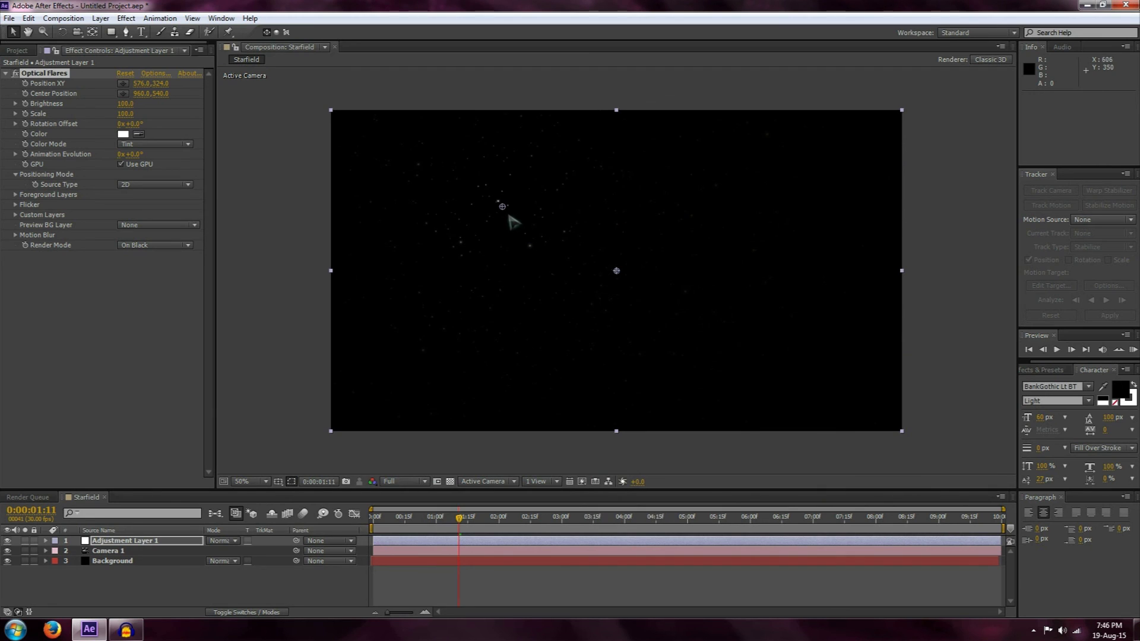
Add a default black solid and place Black Solid 1 below Adjustment Layer 1
{"action": "left_click", "coordinate": [124, 19]}
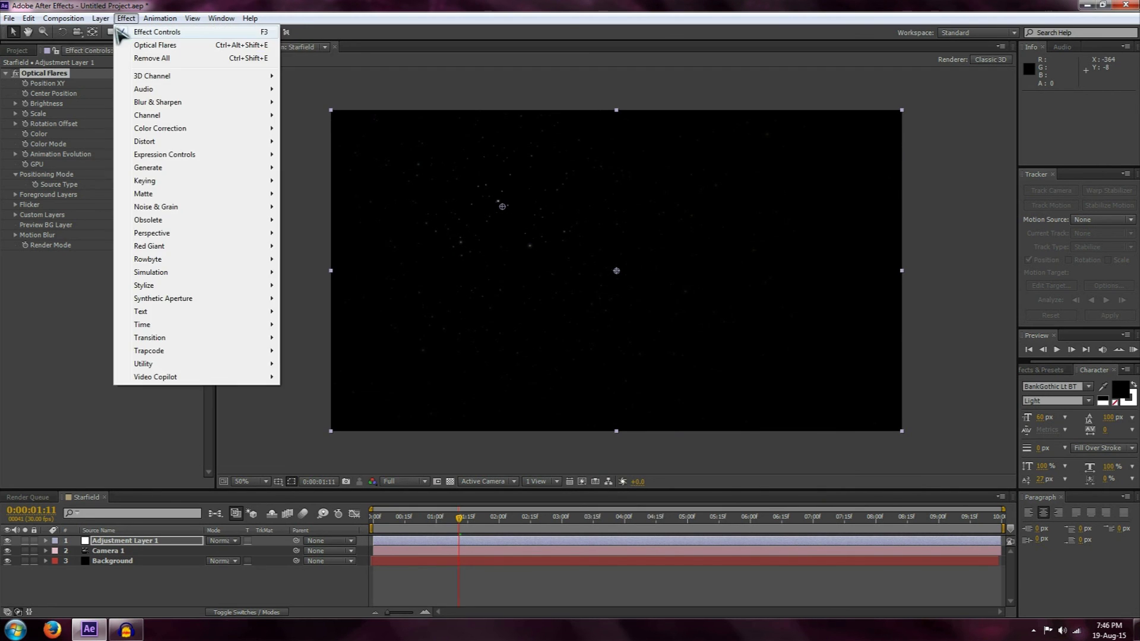
{"action": "mouse_move", "coordinate": [116, 33]}
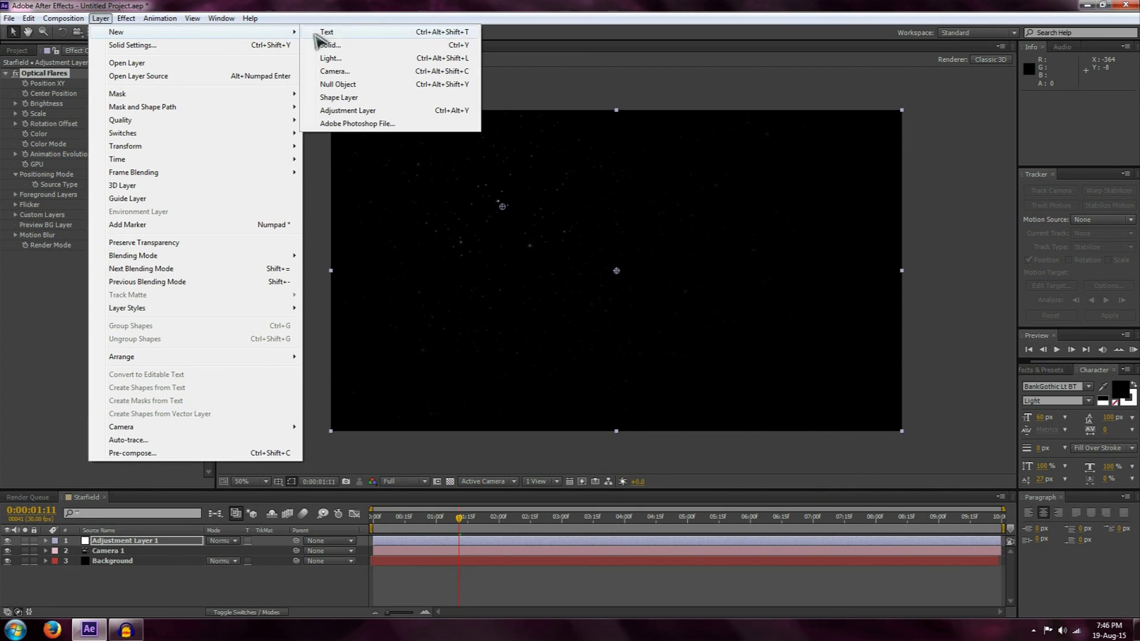
{"action": "left_click", "coordinate": [344, 46]}
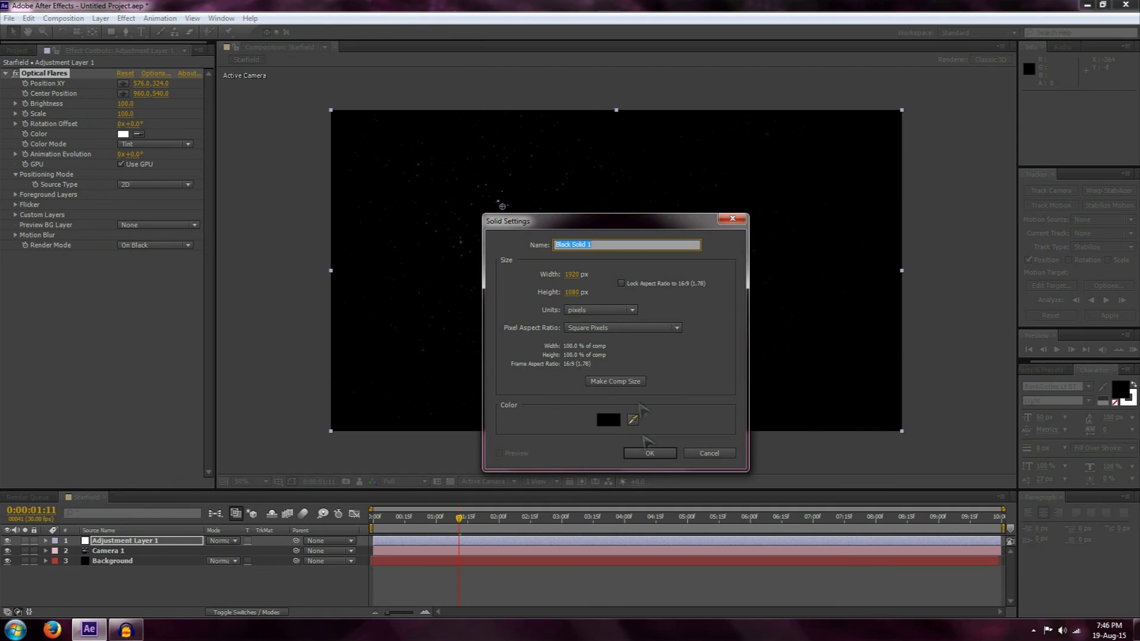
{"action": "left_click", "coordinate": [652, 454]}
{"action": "left_click_drag", "start_coordinate": [135, 542], "coordinate": [140, 558]}
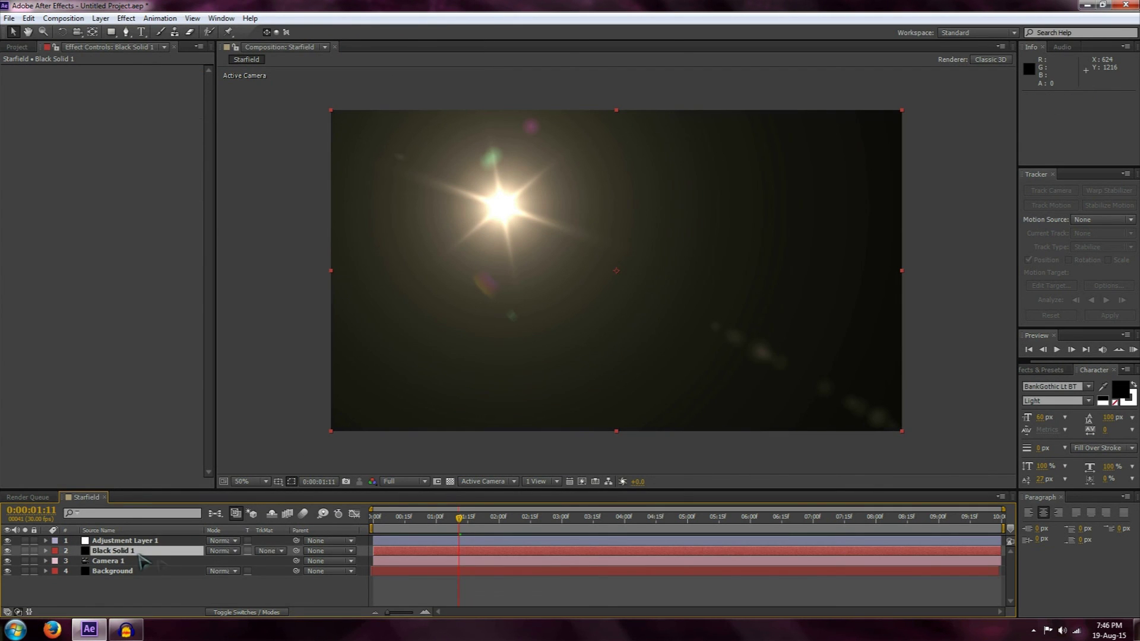
Set Black Solid 1 and Adjustment Layer 1 to Screen mode, then compare with the solid hidden
{"action": "left_click", "coordinate": [223, 550]}
{"action": "left_click", "coordinate": [243, 177]}
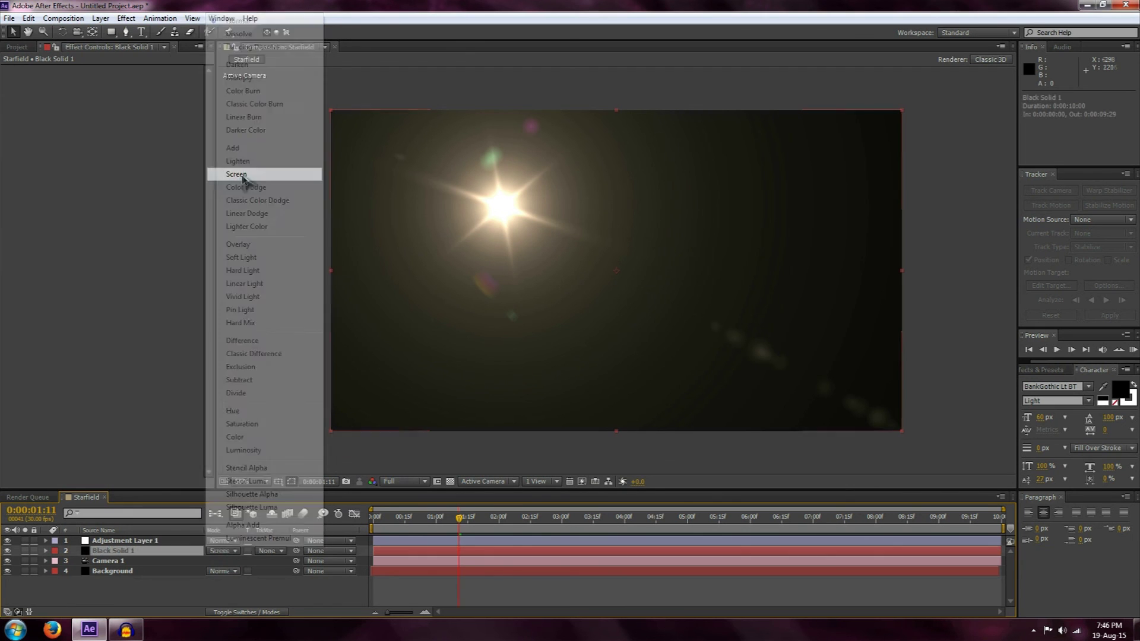
{"action": "left_click", "coordinate": [231, 542]}
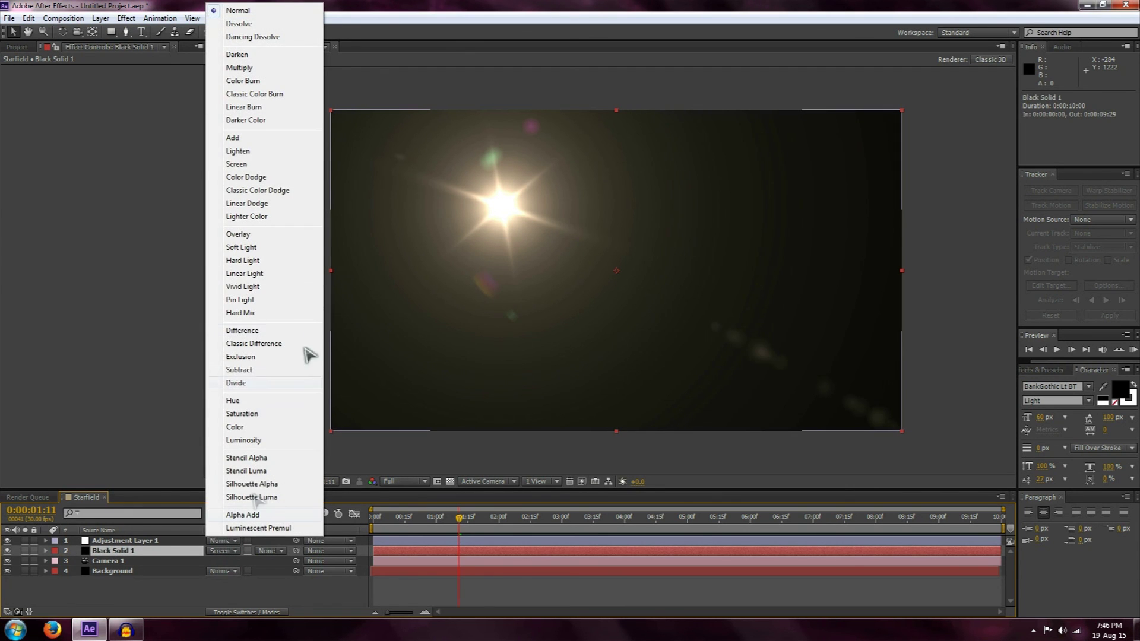
{"action": "left_click", "coordinate": [267, 168]}
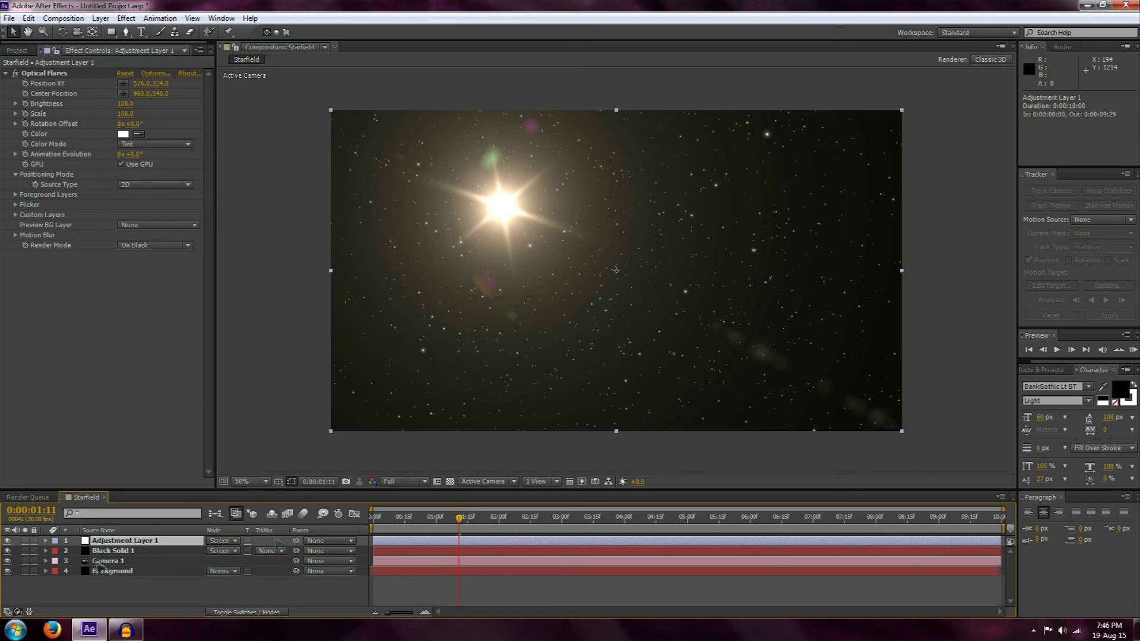
{"action": "left_click", "coordinate": [7, 551]}
{"action": "left_click", "coordinate": [7, 551]}
Move the current-time indicator back to 0:00:00:00
{"action": "left_click_drag", "start_coordinate": [387, 521], "coordinate": [373, 522]}
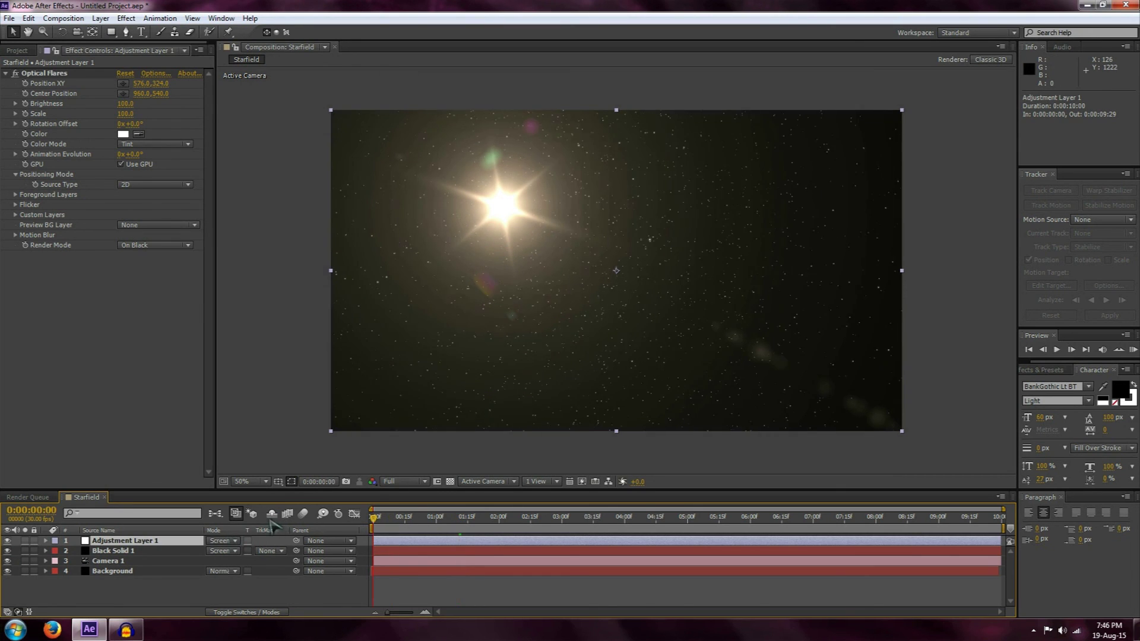